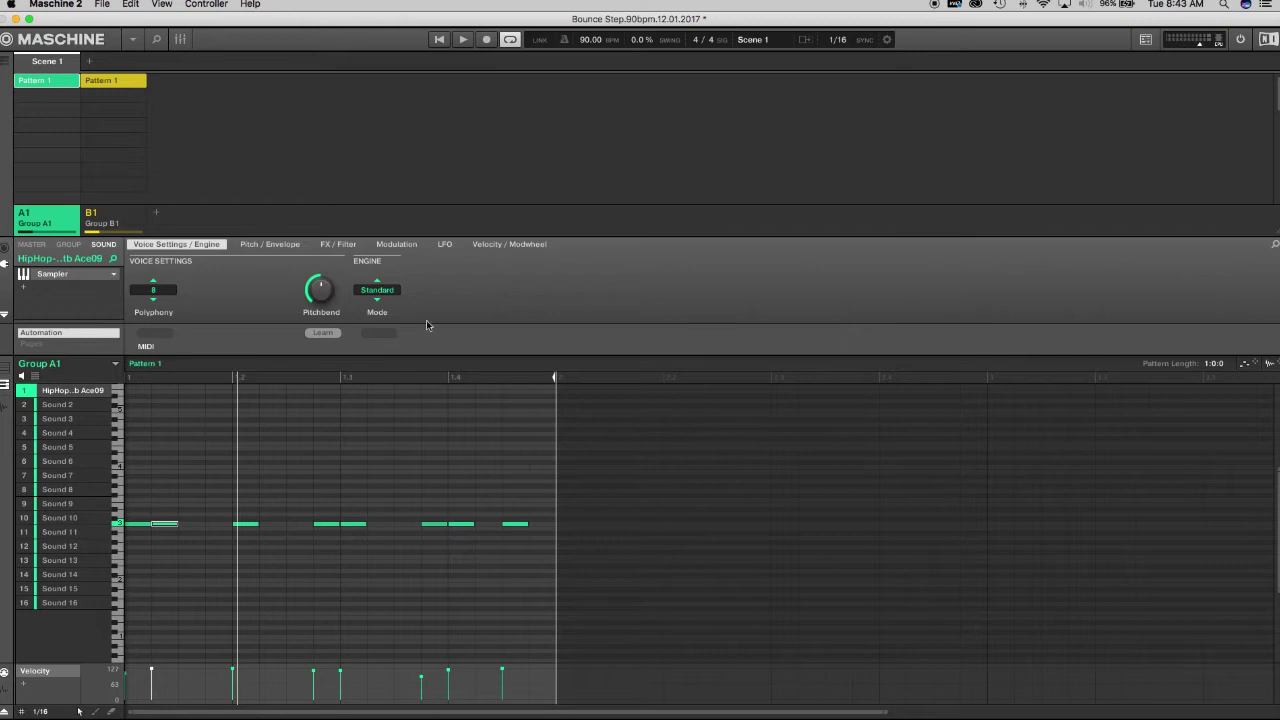
Review Group B1's Pattern 1 and return to Group A1's Pattern 1.
{"action": "left_click", "coordinate": [130, 86]}
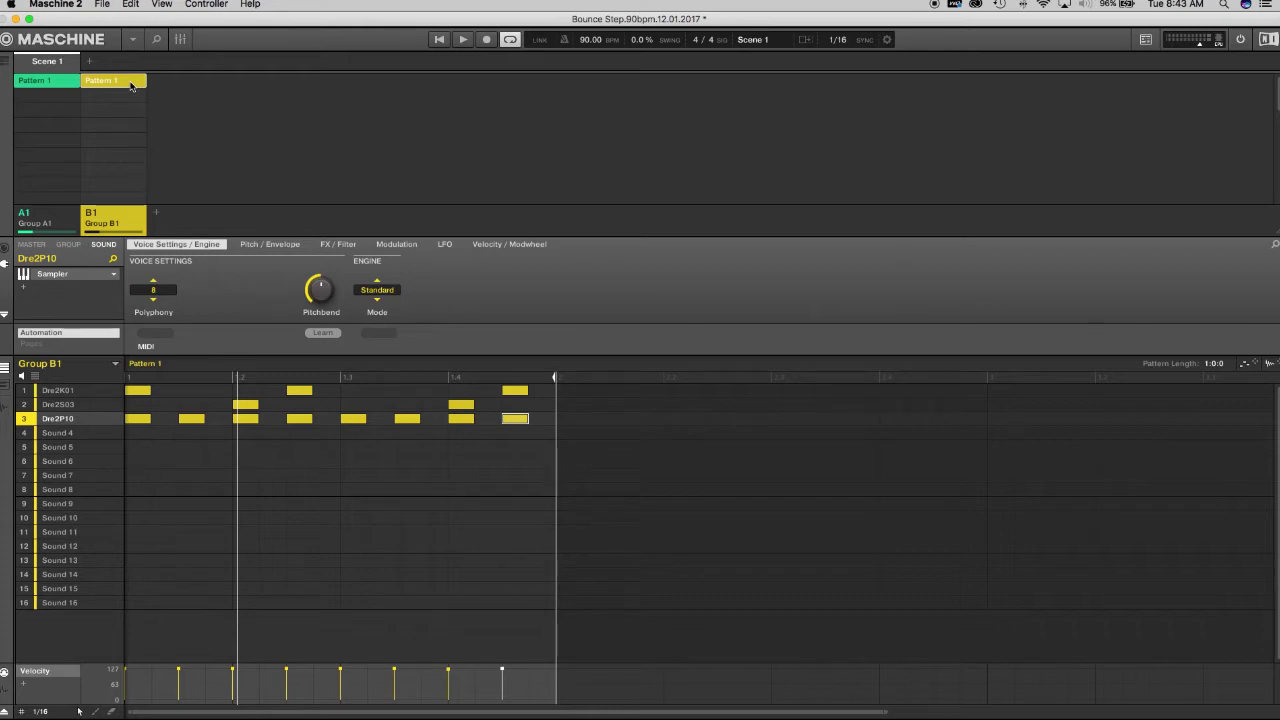
{"action": "left_click", "coordinate": [57, 83]}
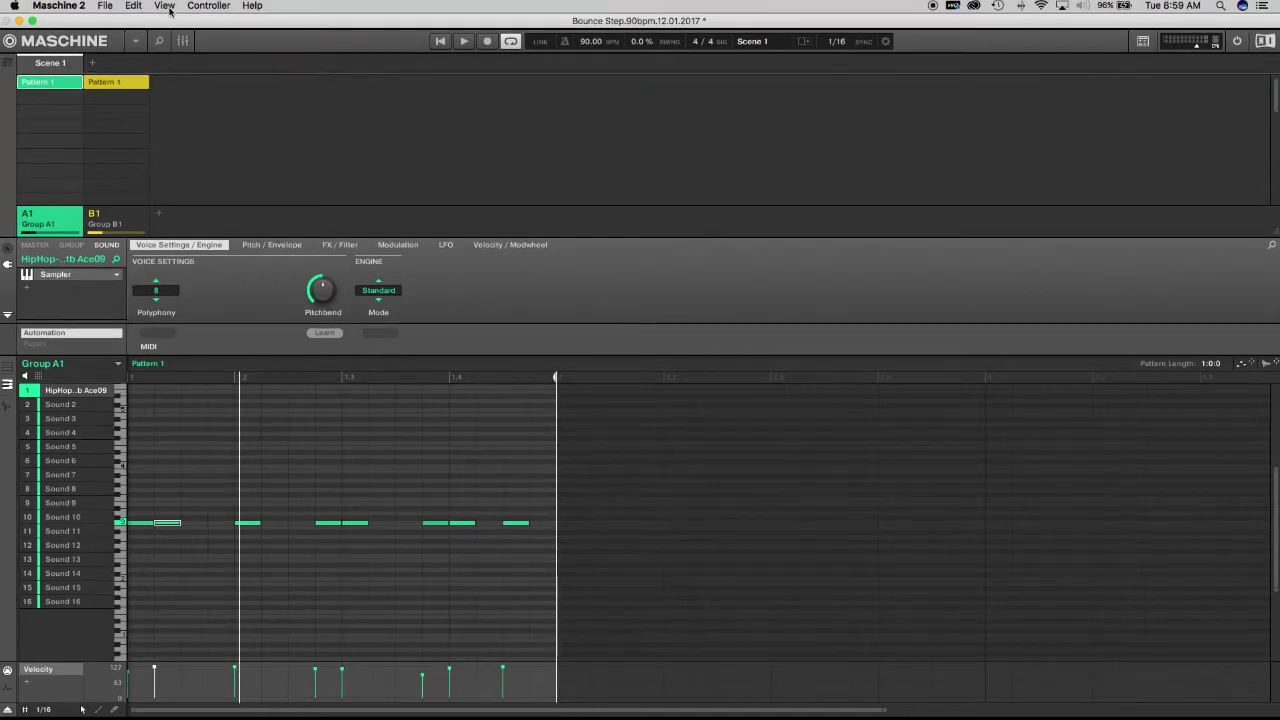
Open the audio export settings and check the available file types, sample rates and bit depths.
{"action": "left_click", "coordinate": [105, 6]}
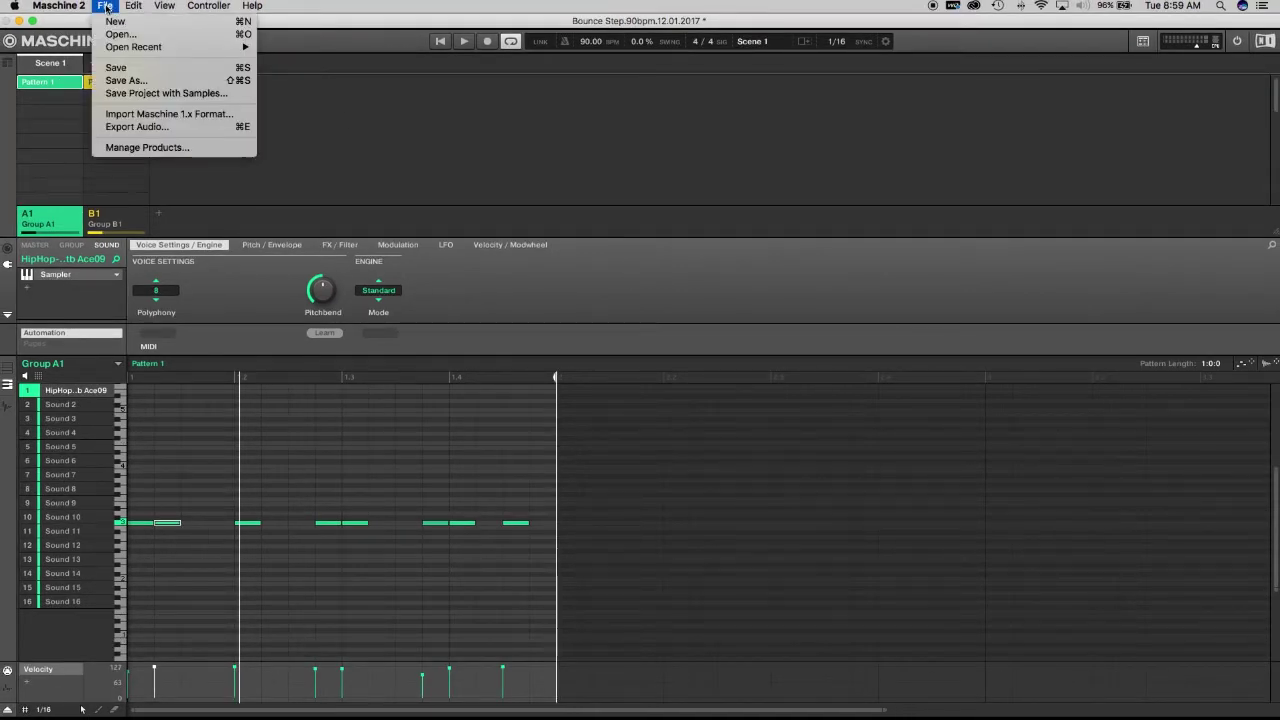
{"action": "left_click", "coordinate": [133, 127]}
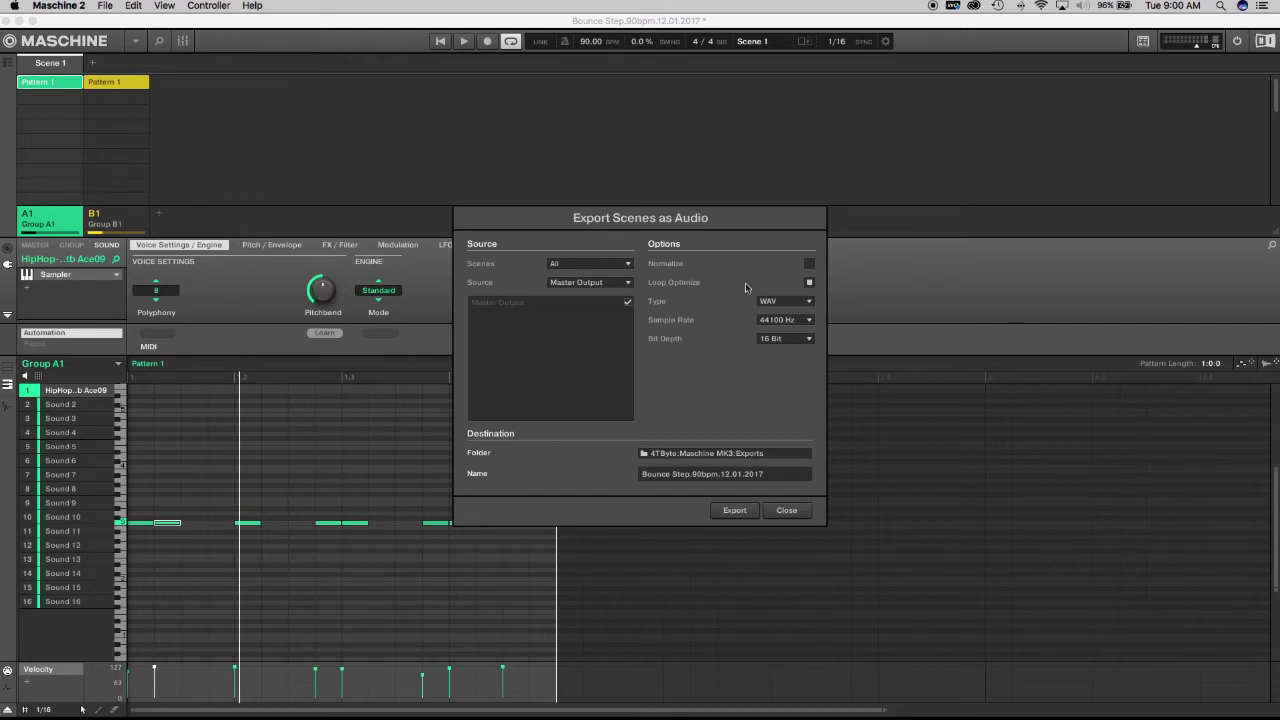
{"action": "left_click", "coordinate": [786, 303]}
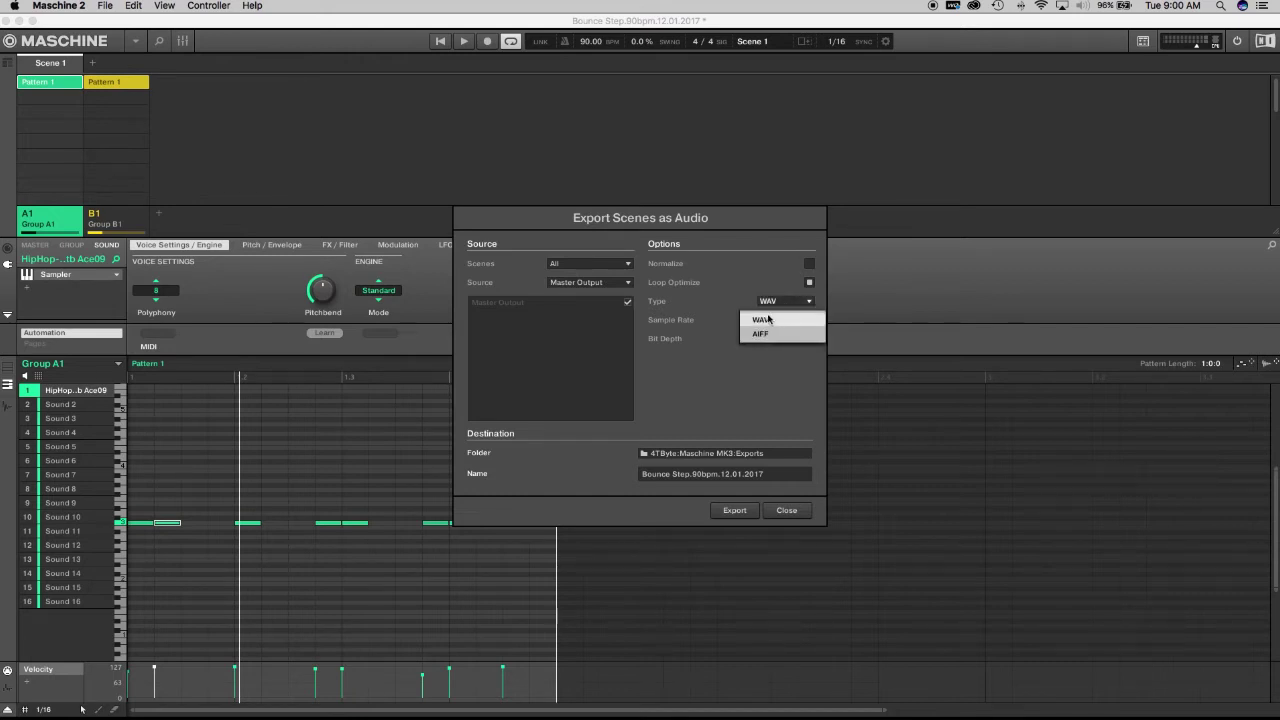
{"action": "left_click", "coordinate": [753, 361]}
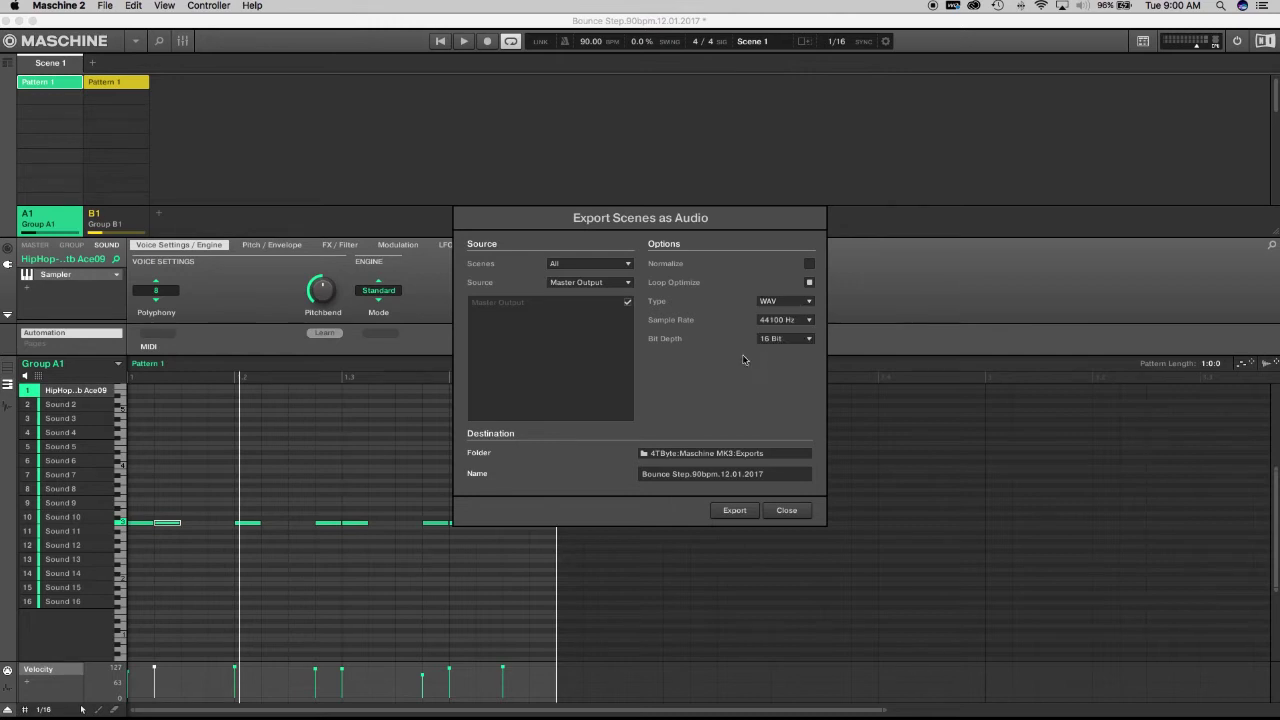
{"action": "left_click", "coordinate": [783, 321]}
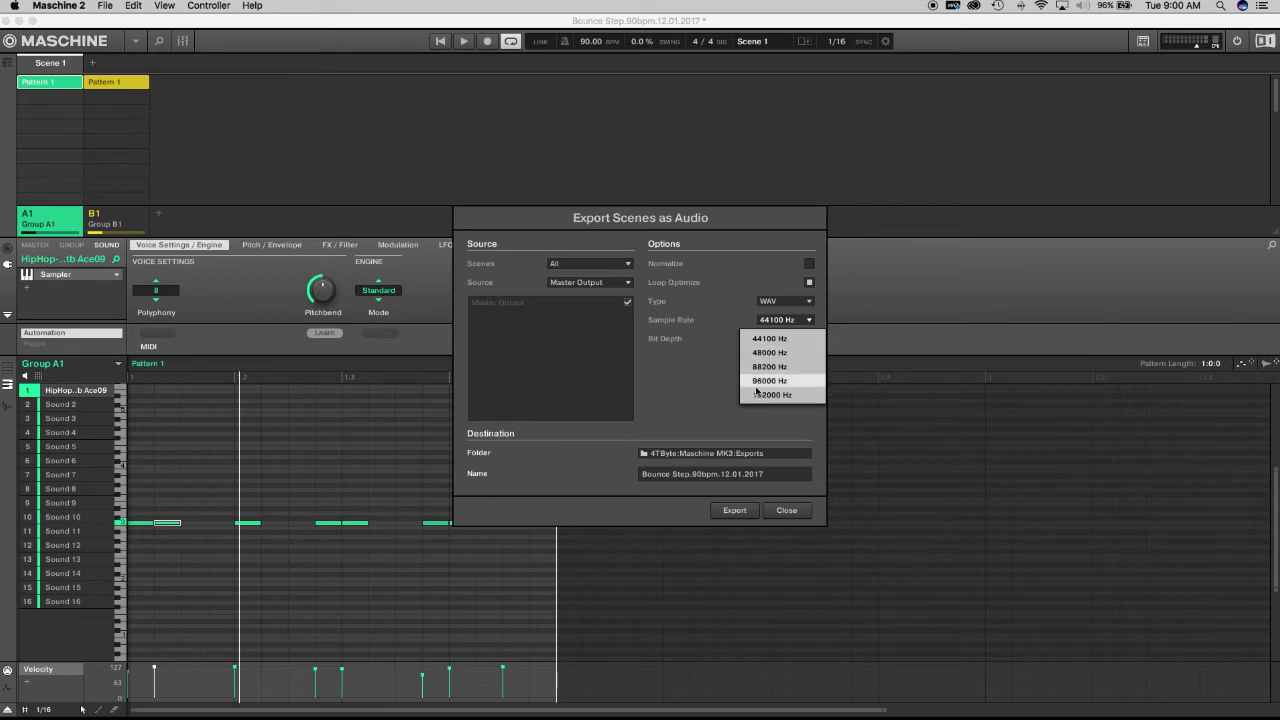
{"action": "left_click", "coordinate": [714, 326]}
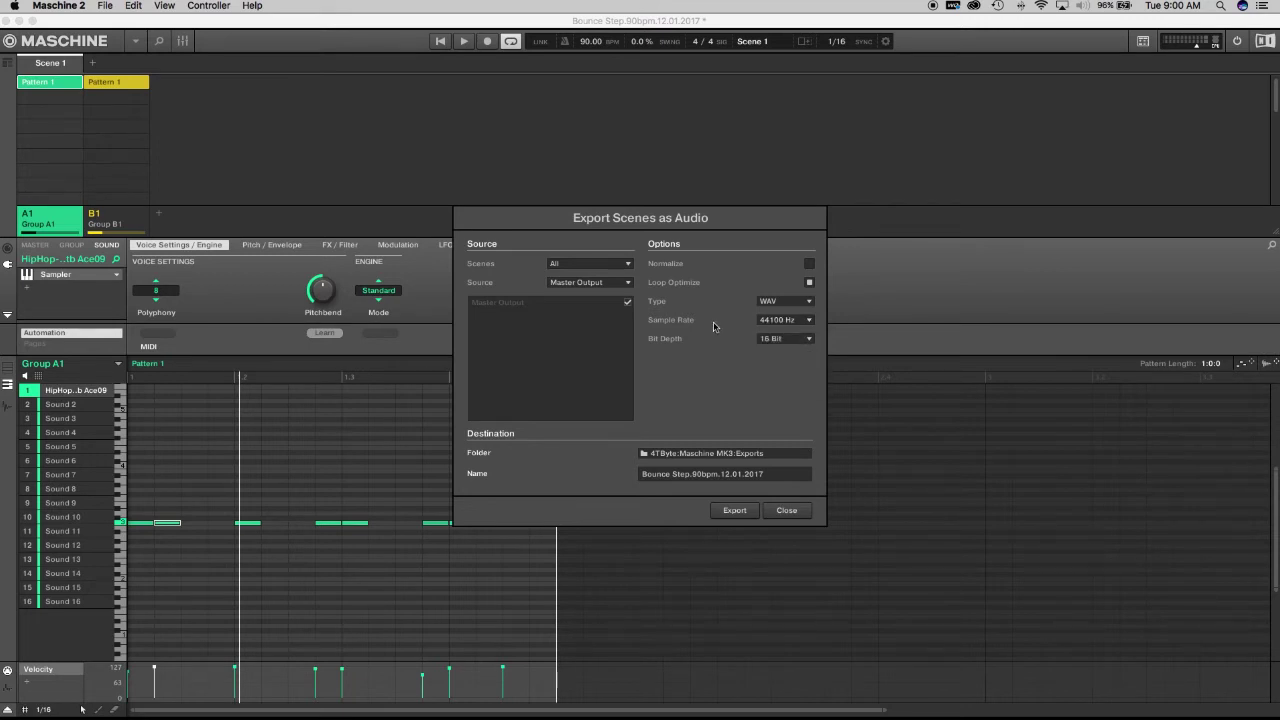
{"action": "left_click", "coordinate": [783, 340]}
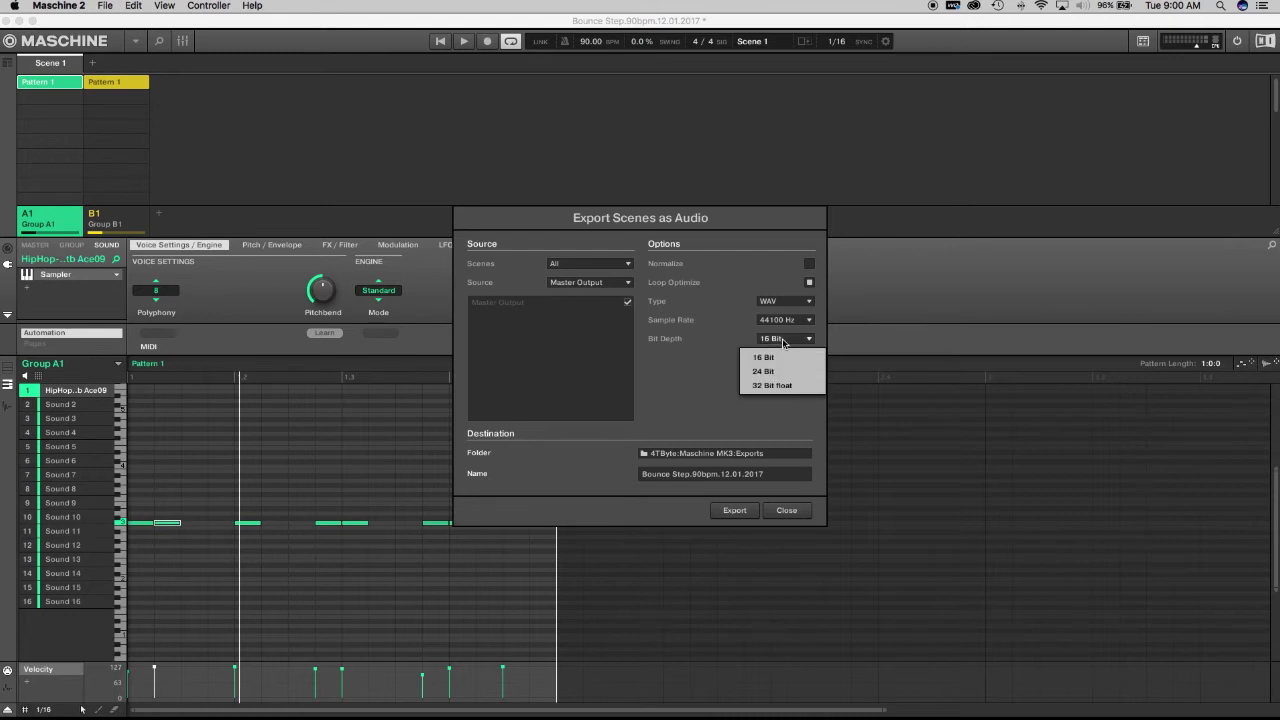
{"action": "left_click", "coordinate": [698, 336]}
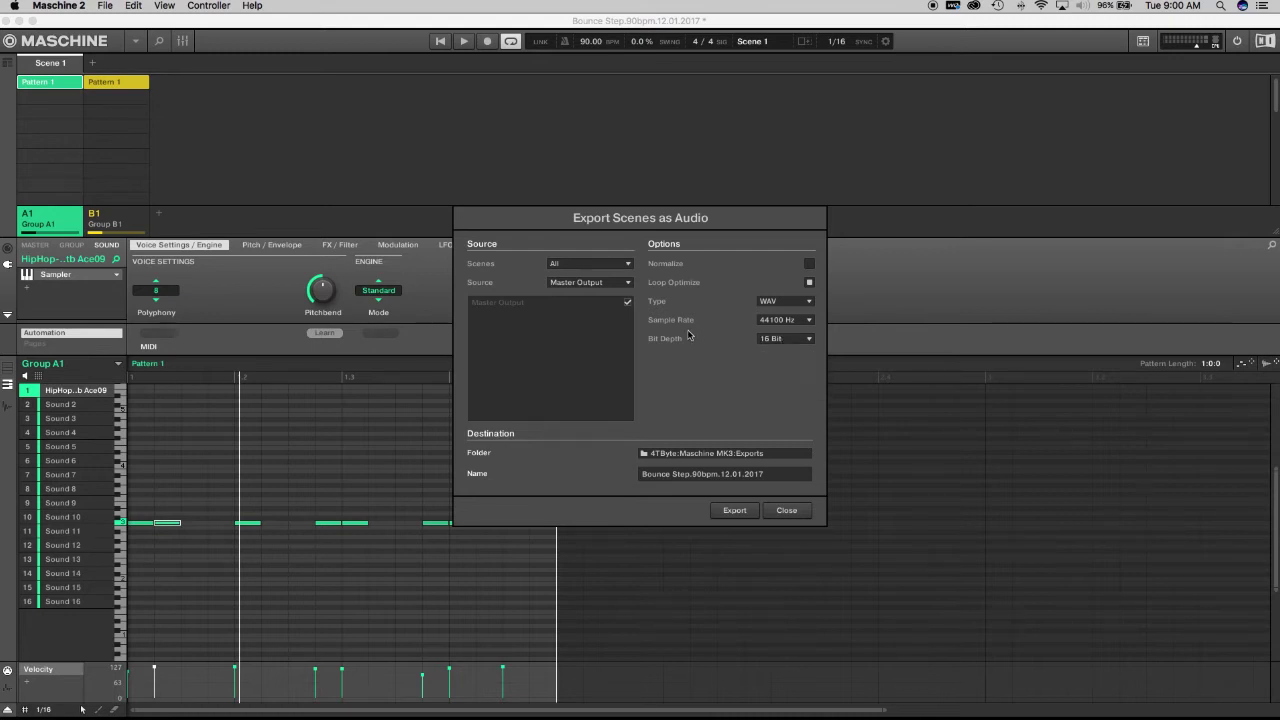
Check the Master Output export source and switch the source to Group Outputs.
{"action": "left_click", "coordinate": [630, 284]}
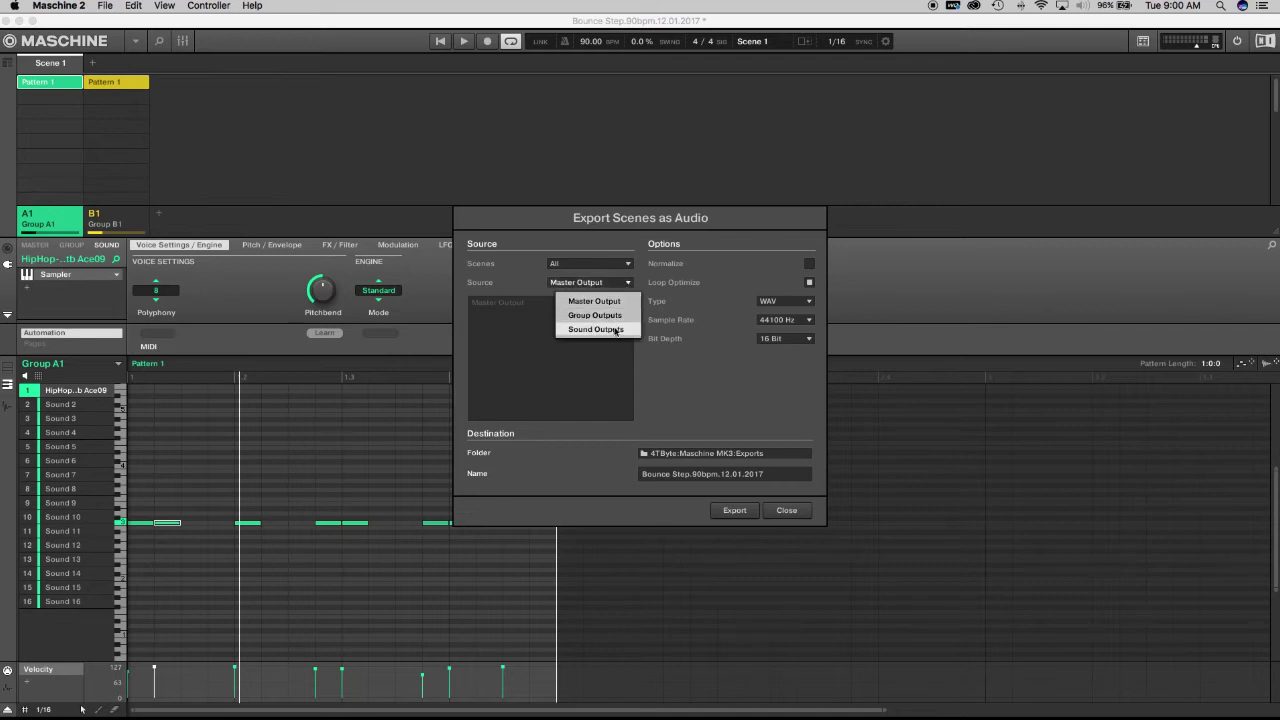
{"action": "left_click", "coordinate": [614, 300]}
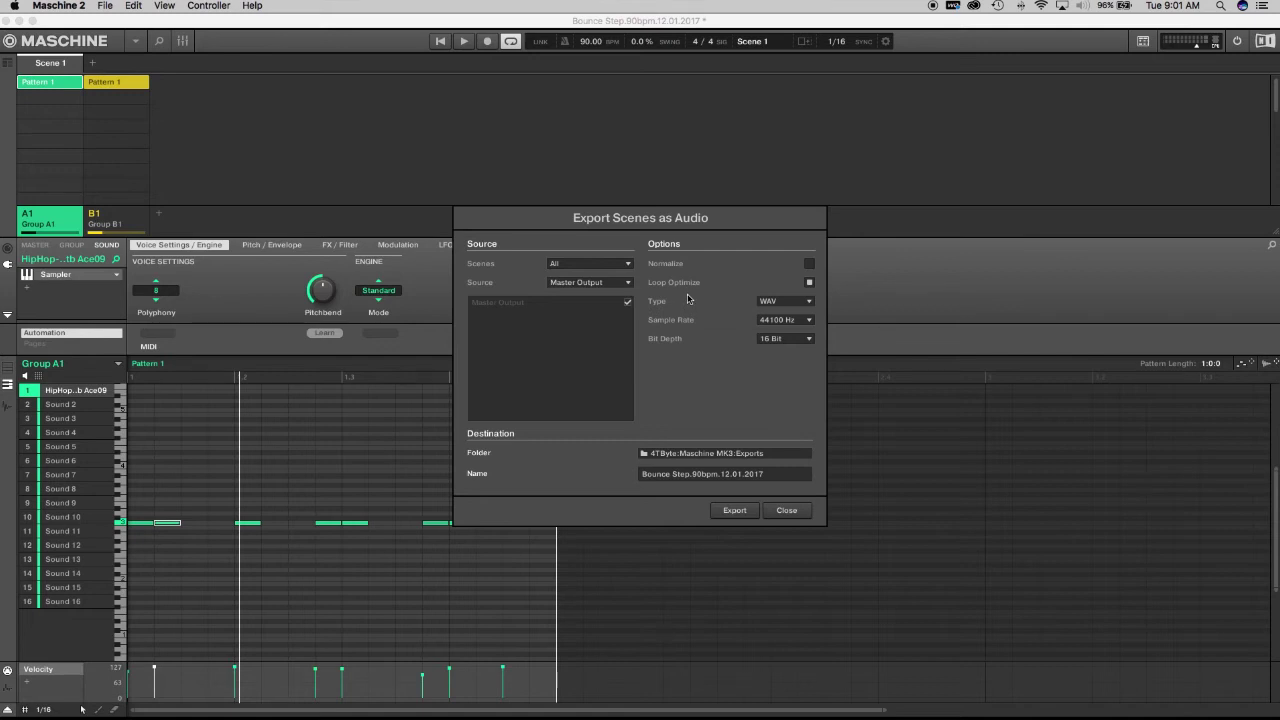
{"action": "left_click", "coordinate": [629, 284]}
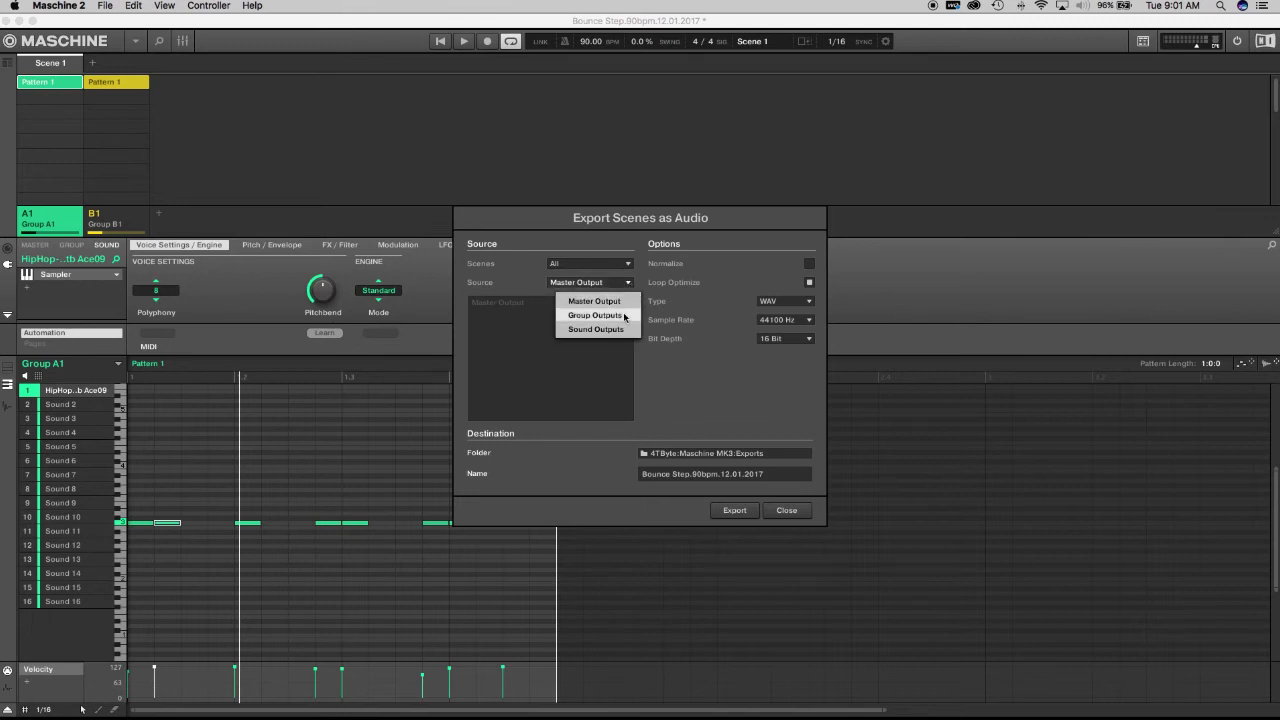
{"action": "left_click", "coordinate": [625, 316]}
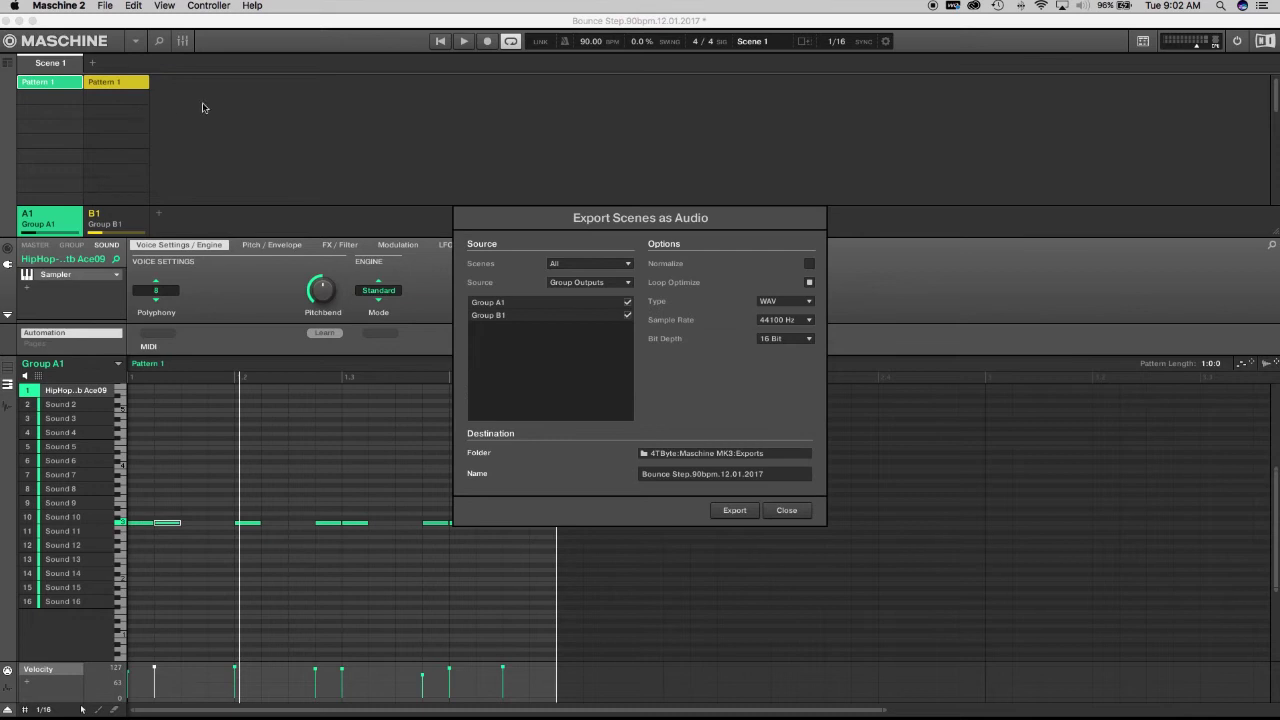
Set the export source to Sound Outputs and expand Group A1 and Group B1 to list their individual sounds.
{"action": "left_click", "coordinate": [573, 284]}
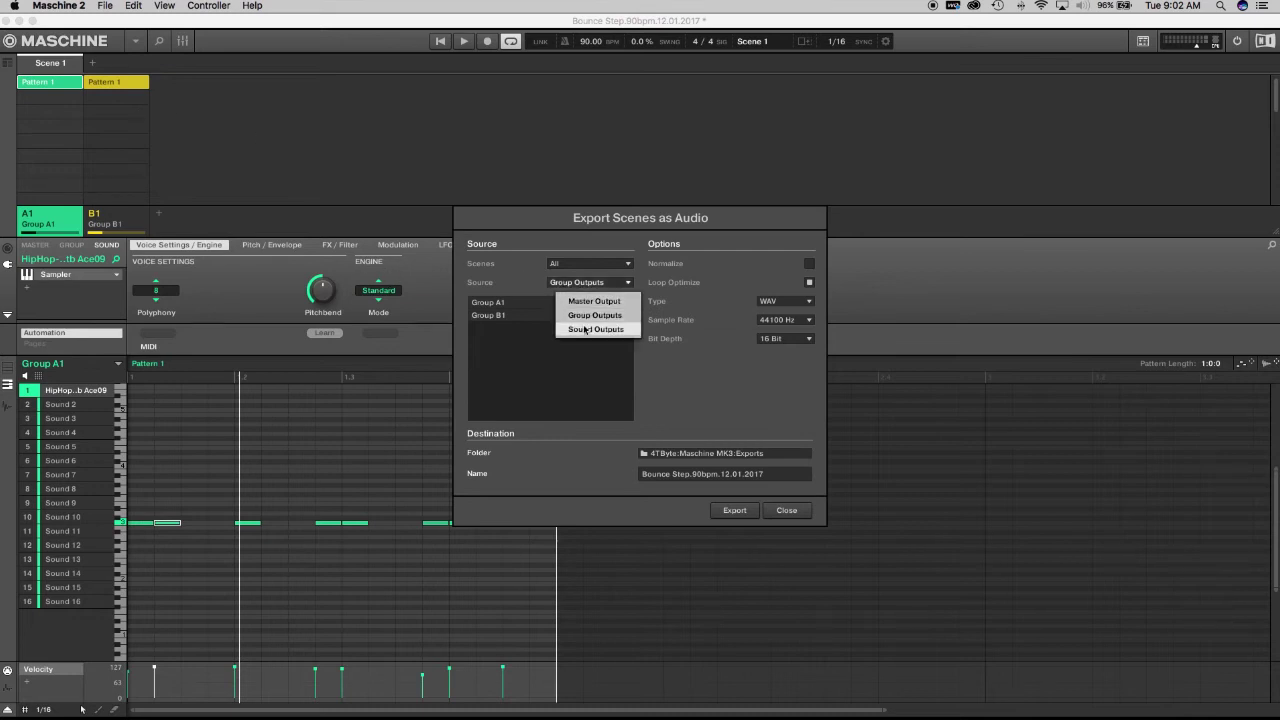
{"action": "left_click", "coordinate": [588, 330]}
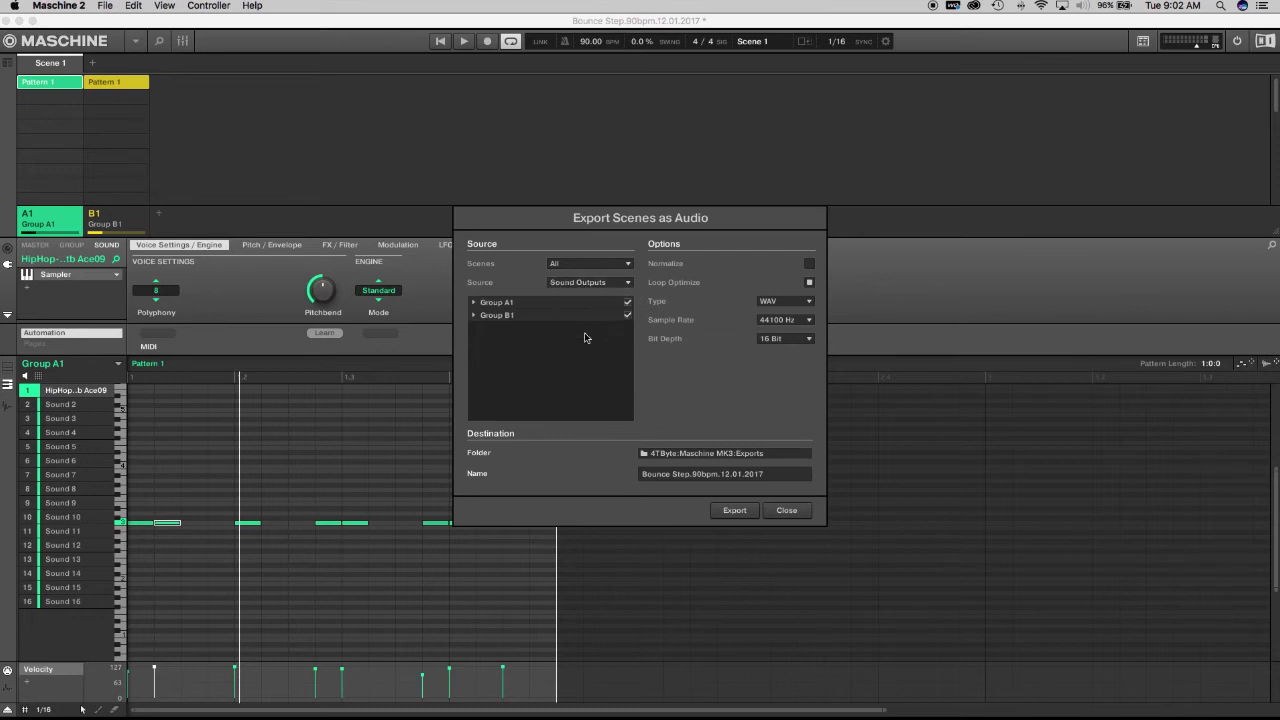
{"action": "left_click", "coordinate": [474, 302]}
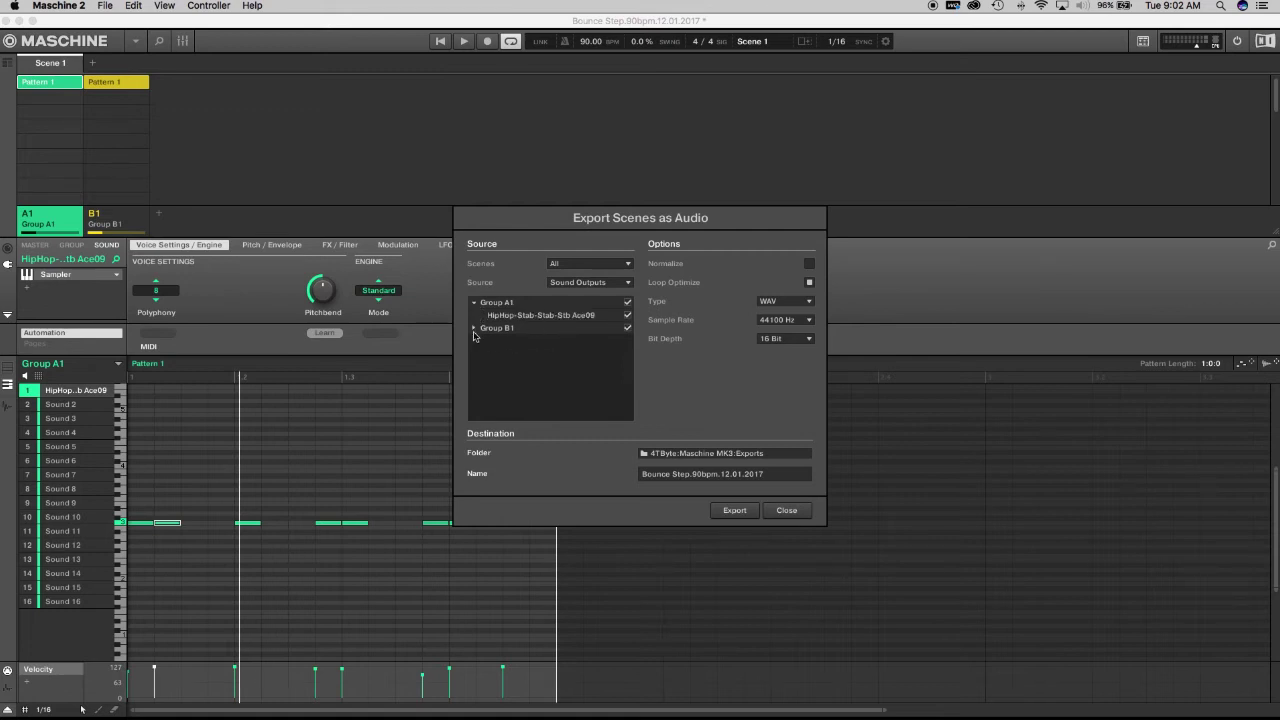
{"action": "left_click", "coordinate": [475, 329]}
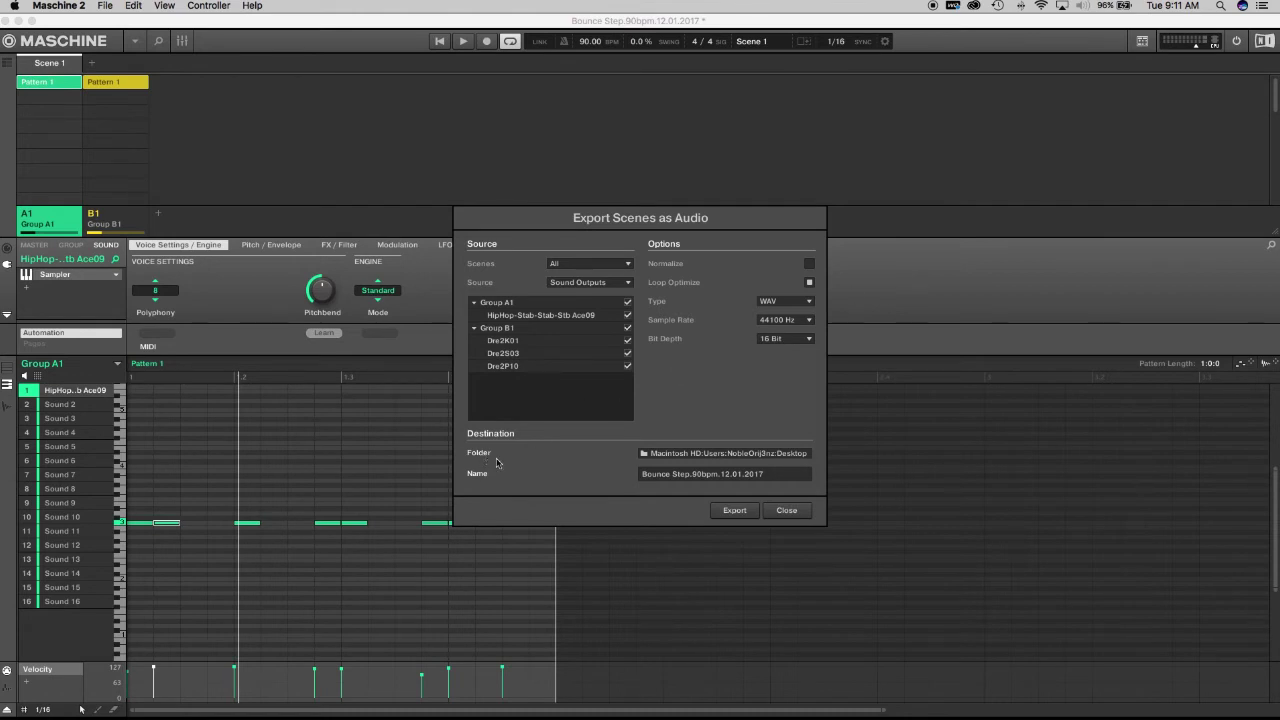
Choose the Desktop as destination folder, export the sounds as audio and close the export settings.
{"action": "left_click", "coordinate": [655, 459]}
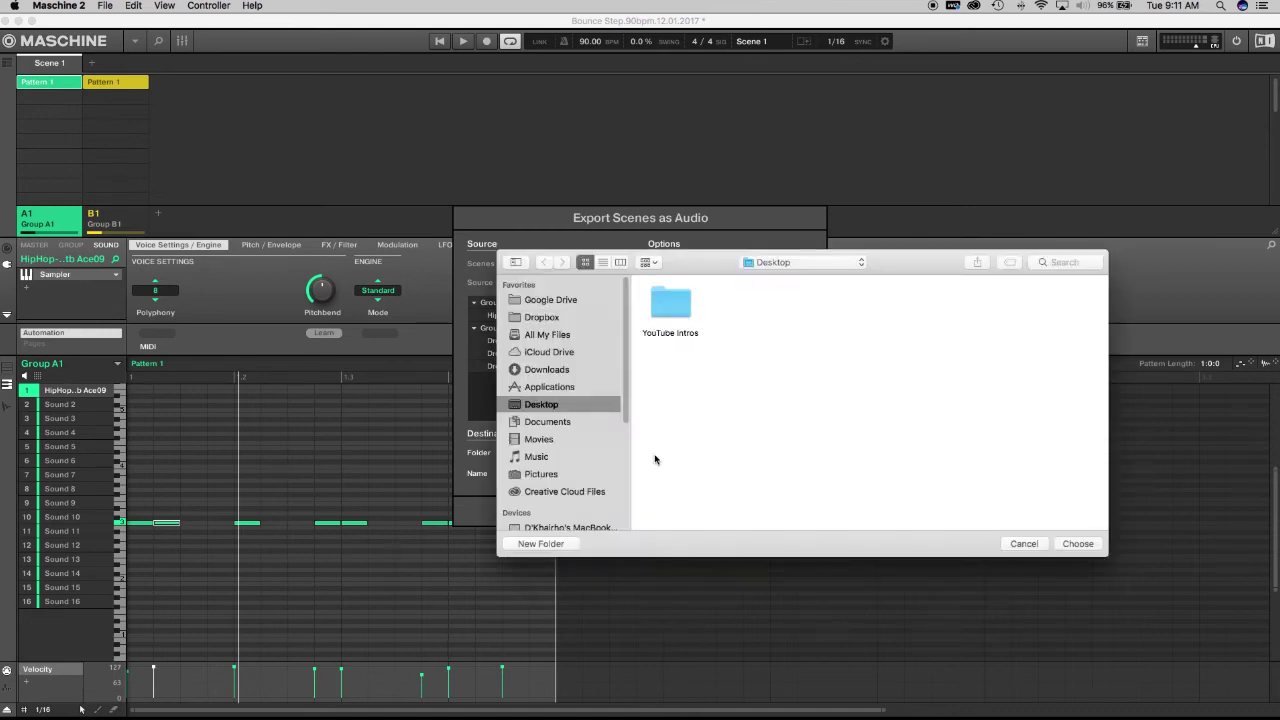
{"action": "left_click", "coordinate": [1078, 544]}
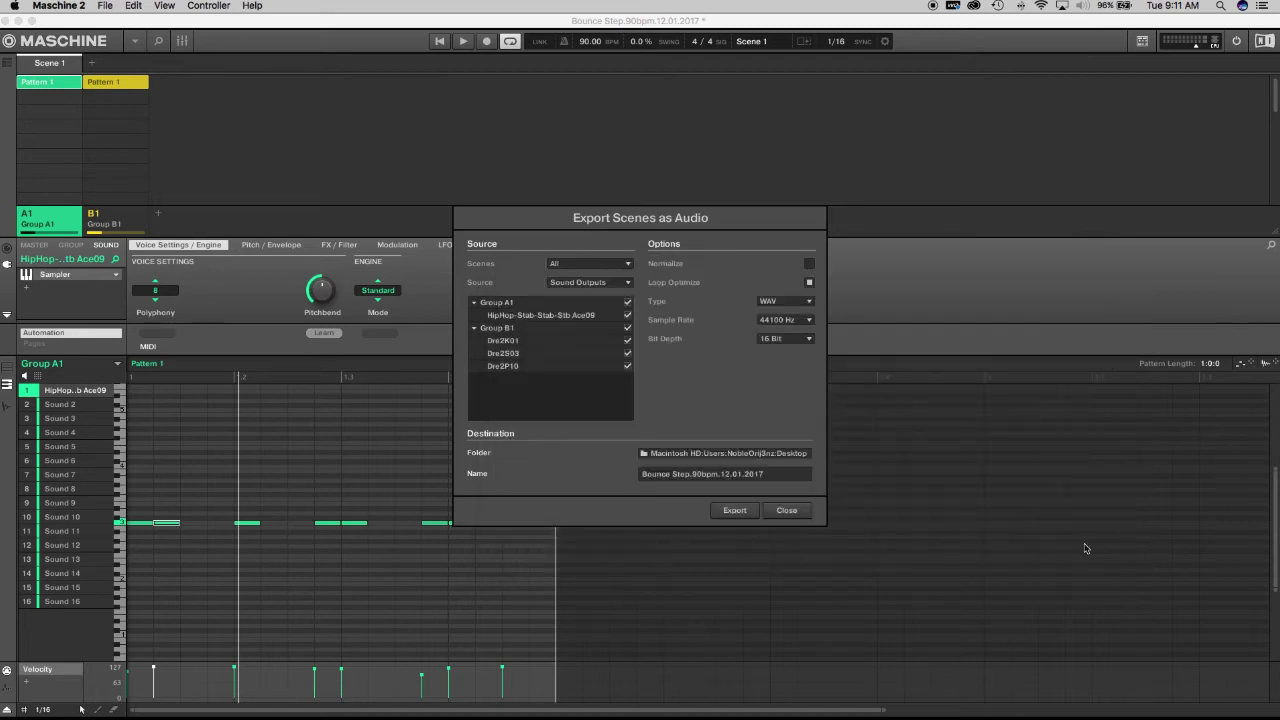
{"action": "left_click", "coordinate": [734, 511]}
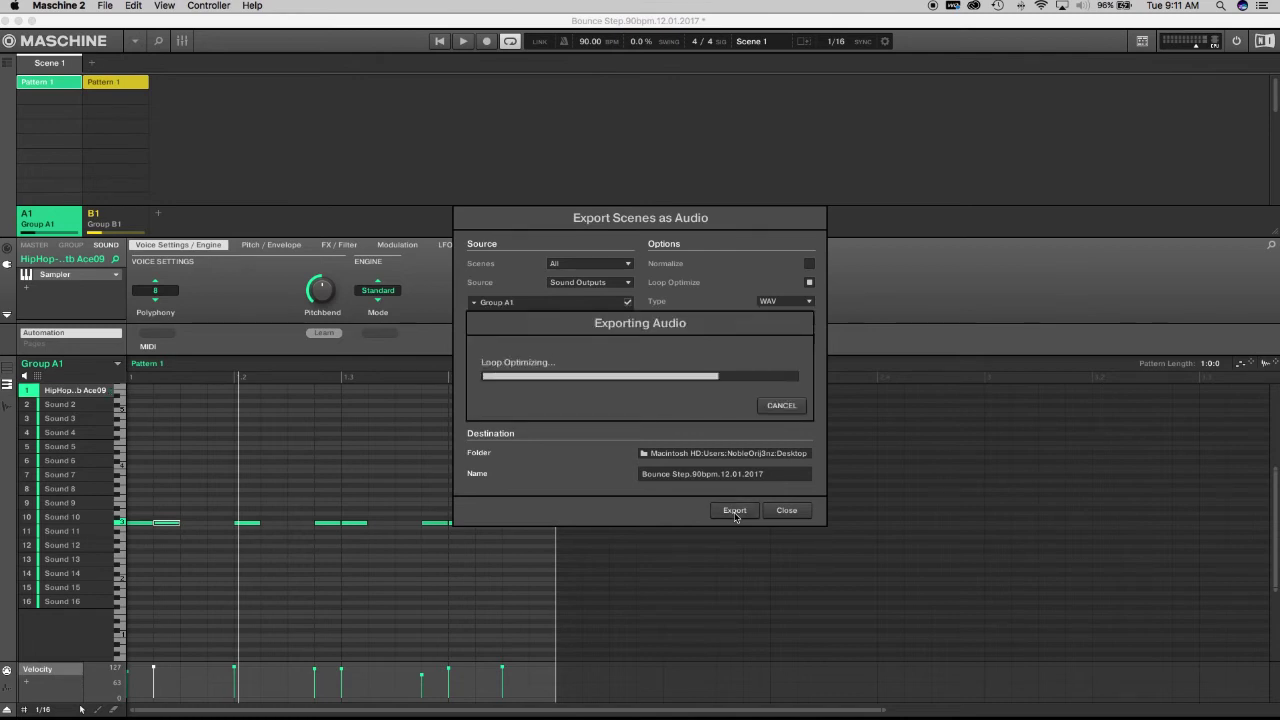
{"action": "left_click", "coordinate": [786, 510]}
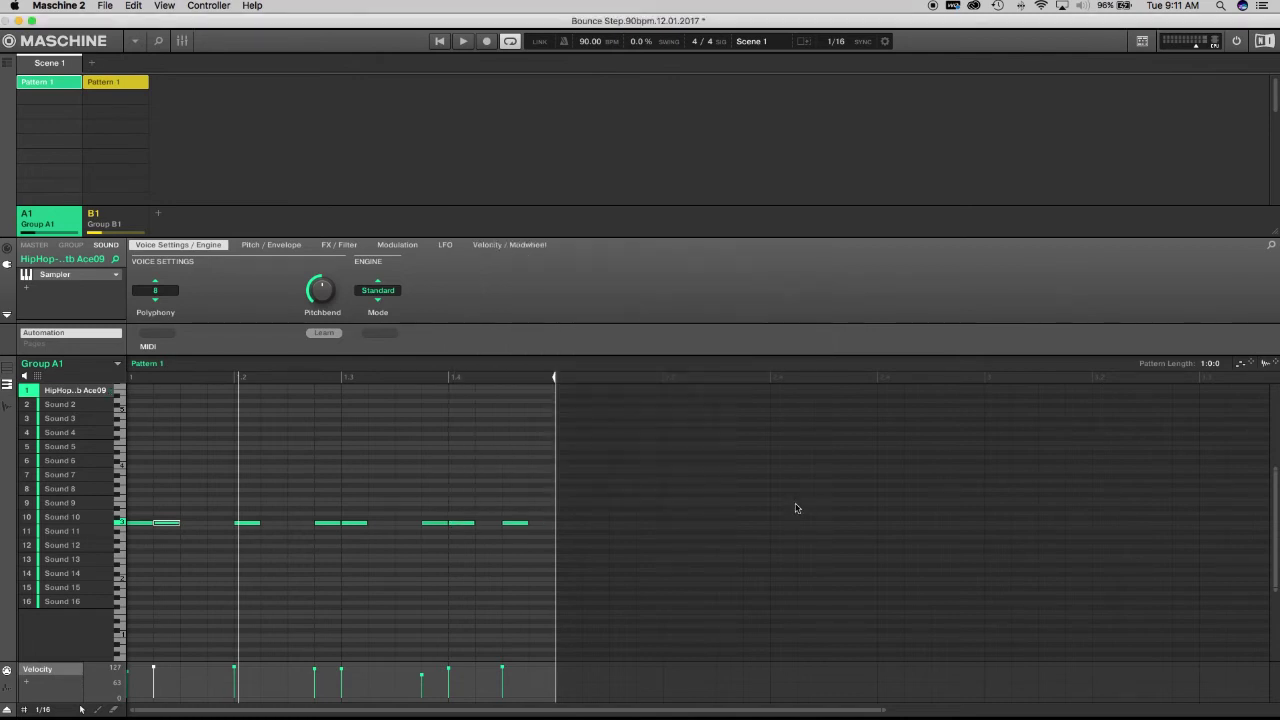
Switch to the desktop and inspect the WAV files in the exported Bounce Step.90bpm.12.01.2017 folder, closing its window when done.
{"action": "left_click", "coordinate": [23, 20]}
{"action": "left_click_drag", "start_coordinate": [1245, 46], "coordinate": [796, 255]}
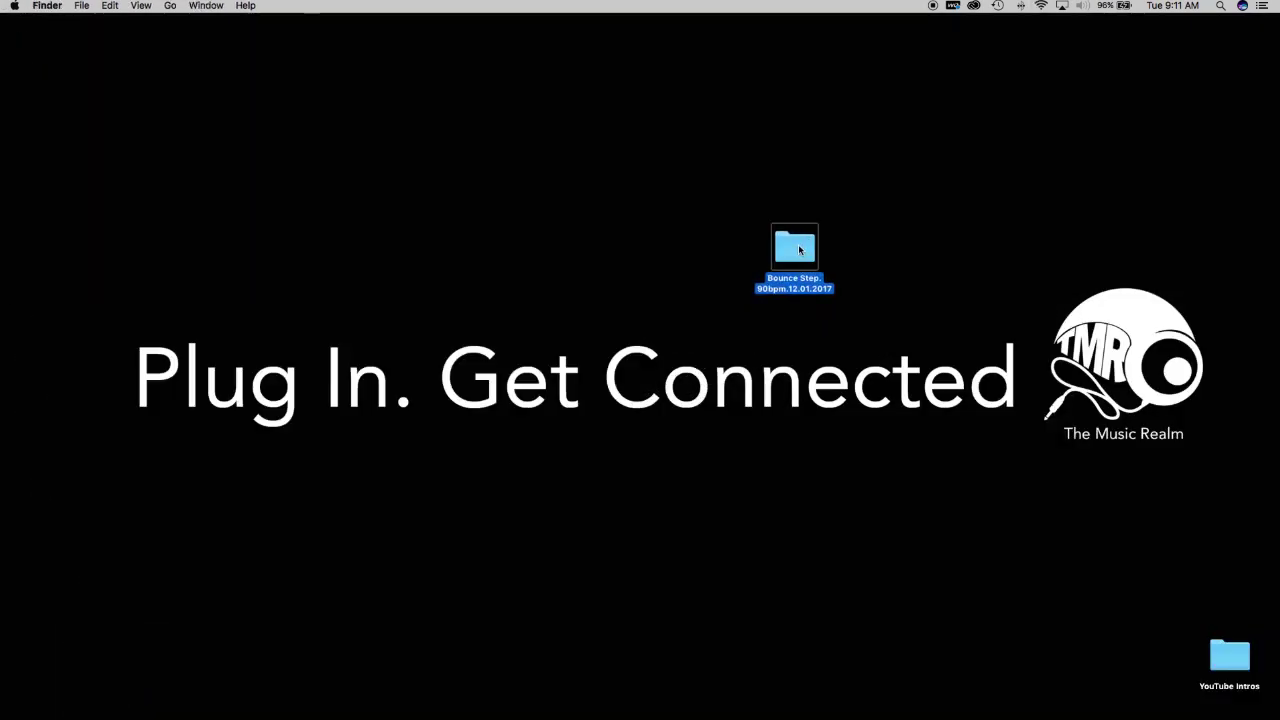
{"action": "double_click", "coordinate": [798, 250]}
{"action": "mouse_move", "coordinate": [741, 188]}
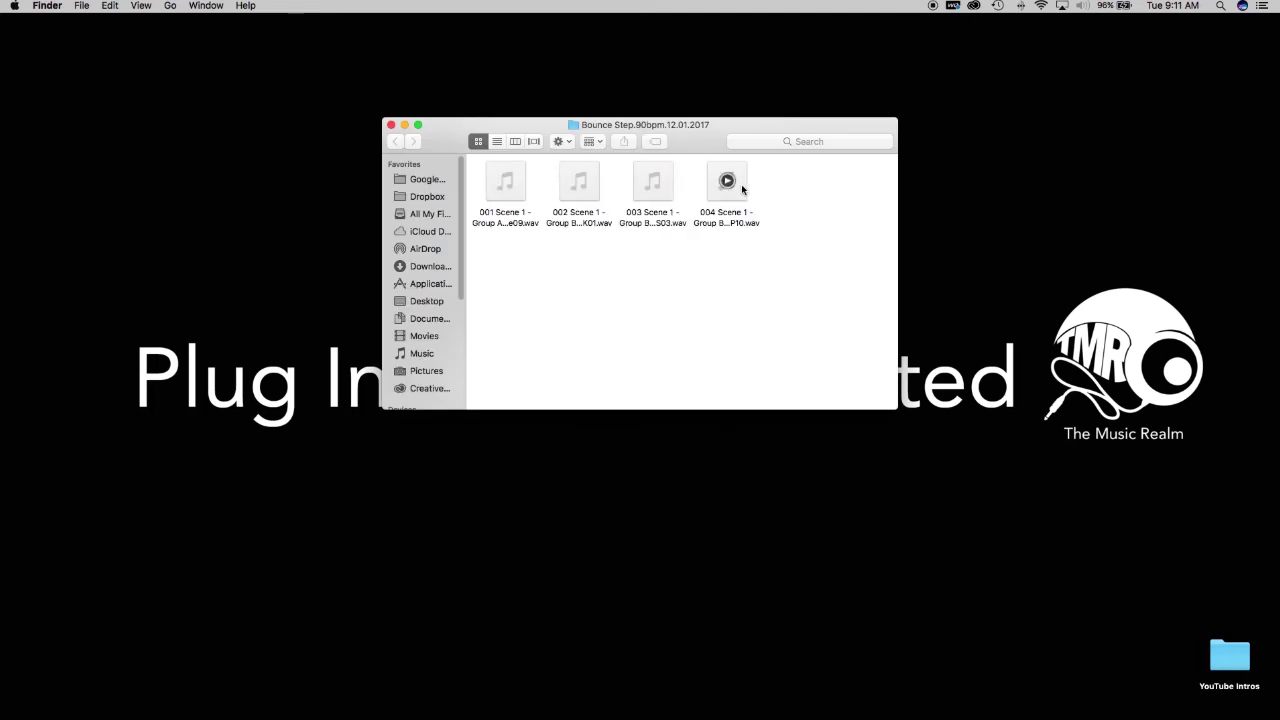
{"action": "mouse_move", "coordinate": [522, 182]}
{"action": "left_click", "coordinate": [390, 125]}
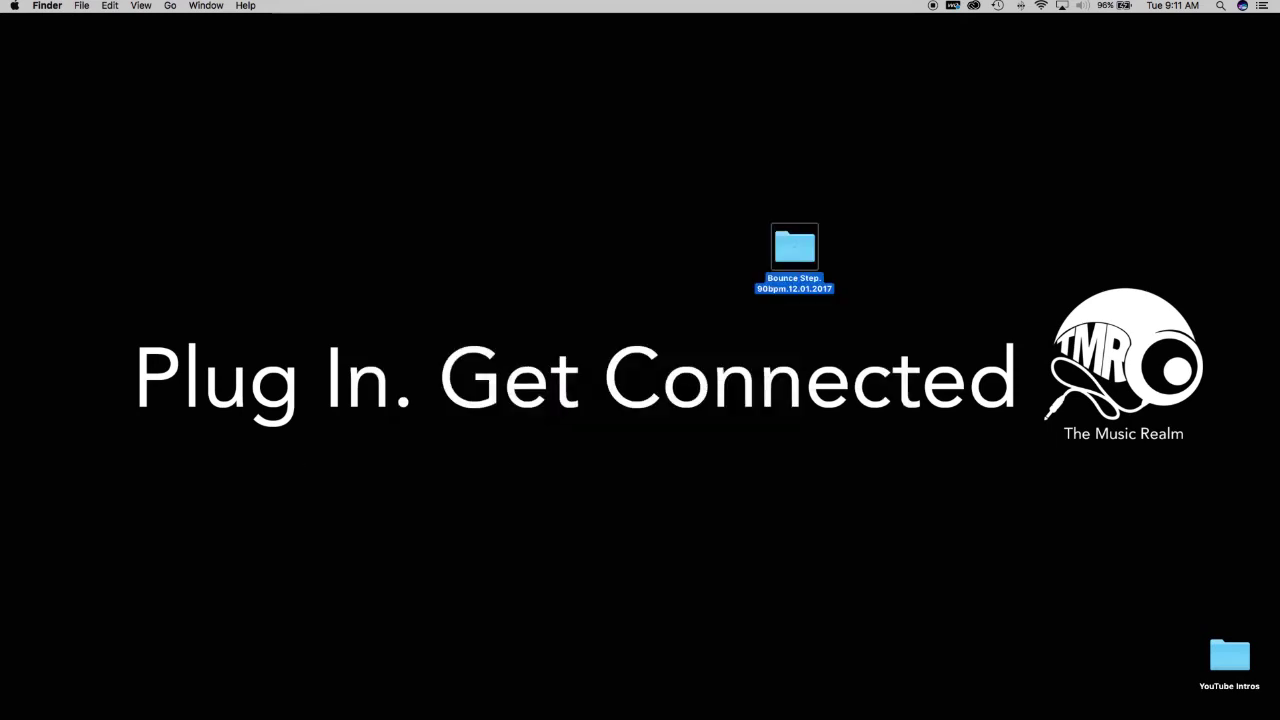
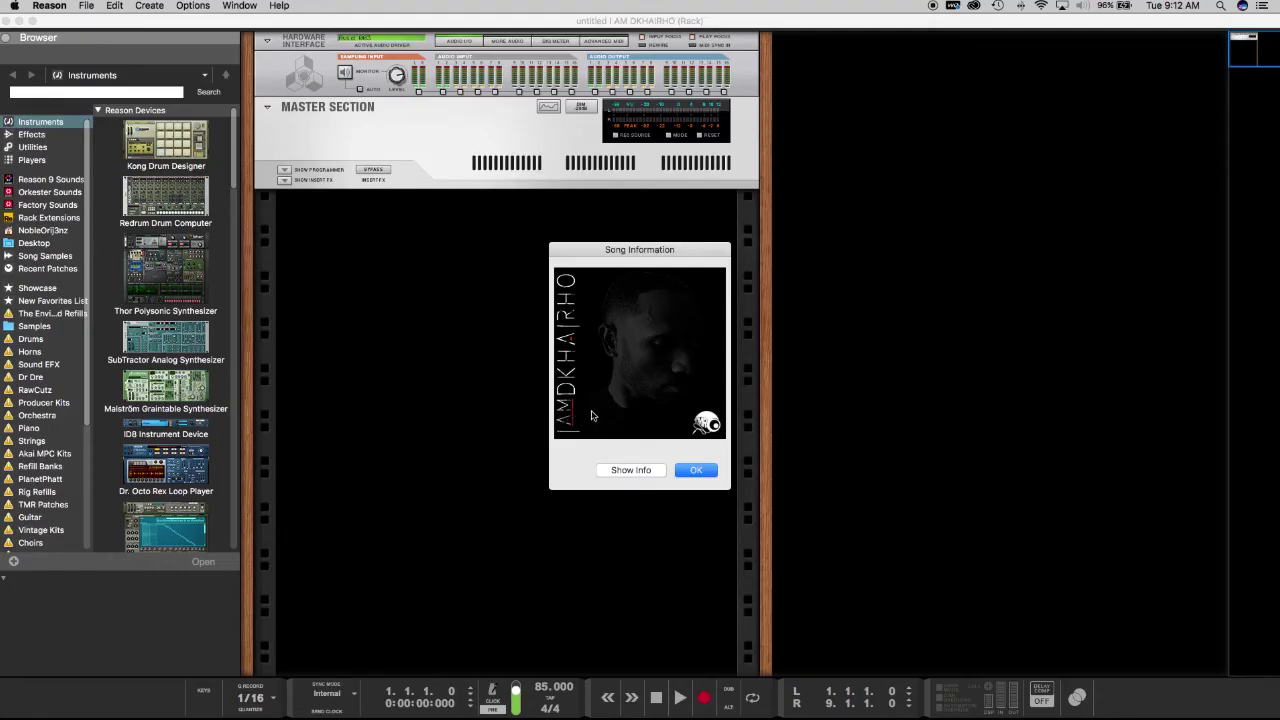
In Reason, dismiss the song information and show the sequencer.
{"action": "left_click", "coordinate": [702, 479]}
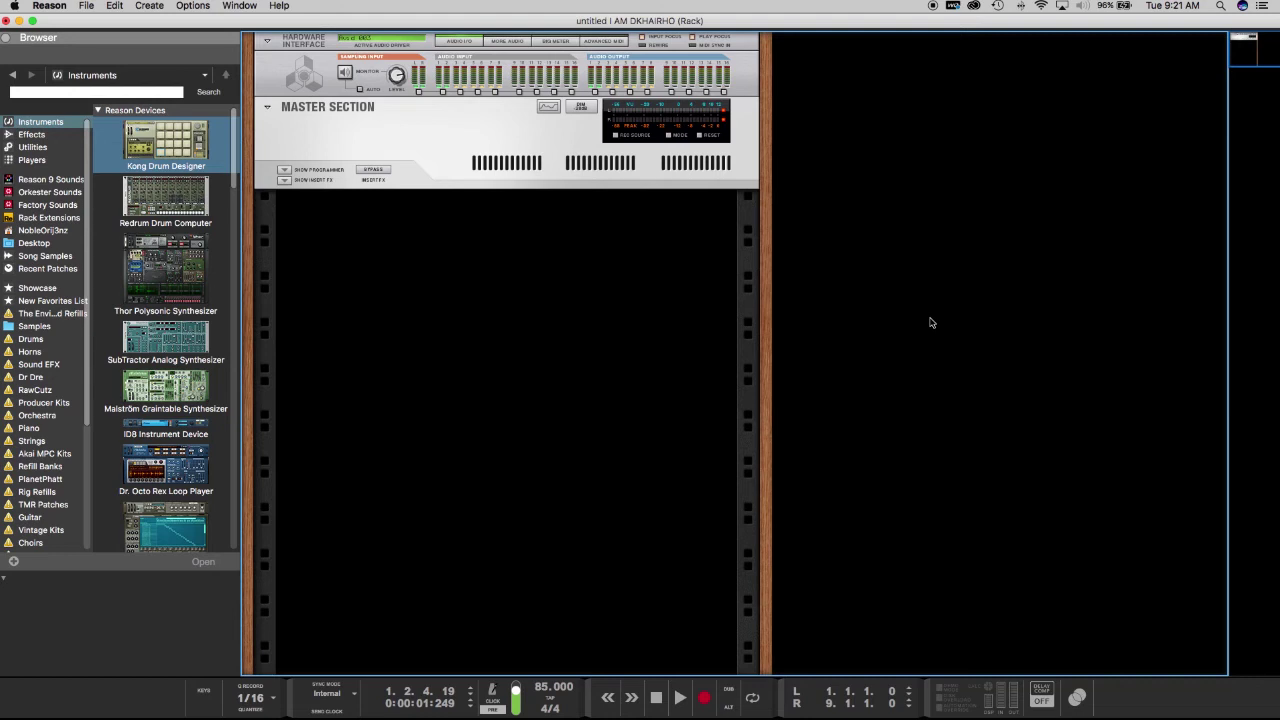
{"action": "left_click", "coordinate": [241, 6]}
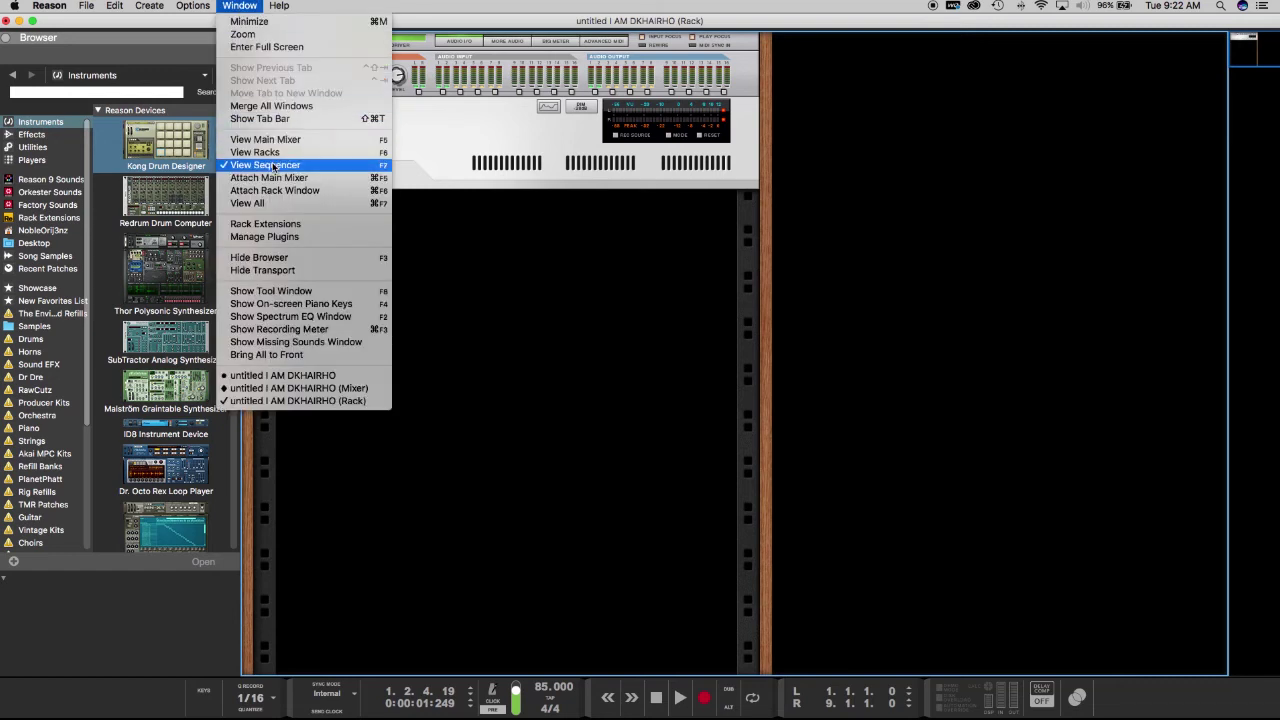
{"action": "left_click", "coordinate": [273, 166]}
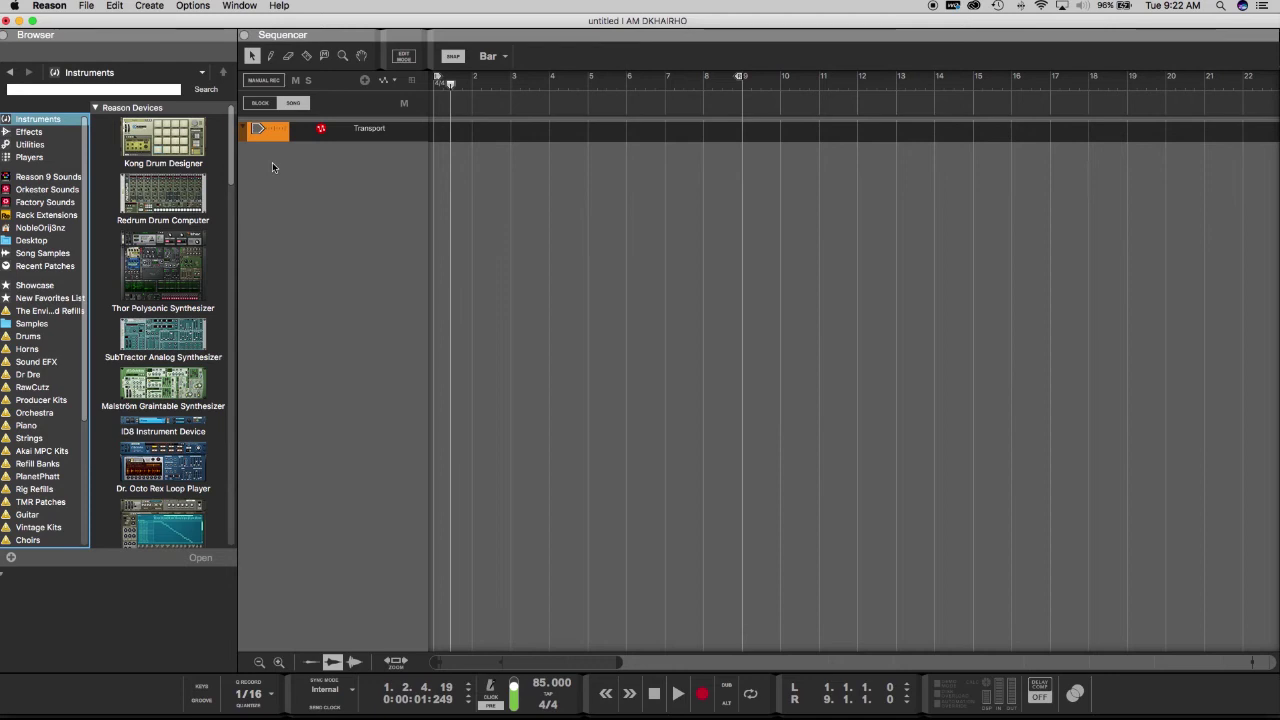
Import all four WAV files from the Desktop folder Bounce Step.90bpm.12.01.2017 into the sequencer as separate audio tracks.
{"action": "left_click", "coordinate": [36, 241]}
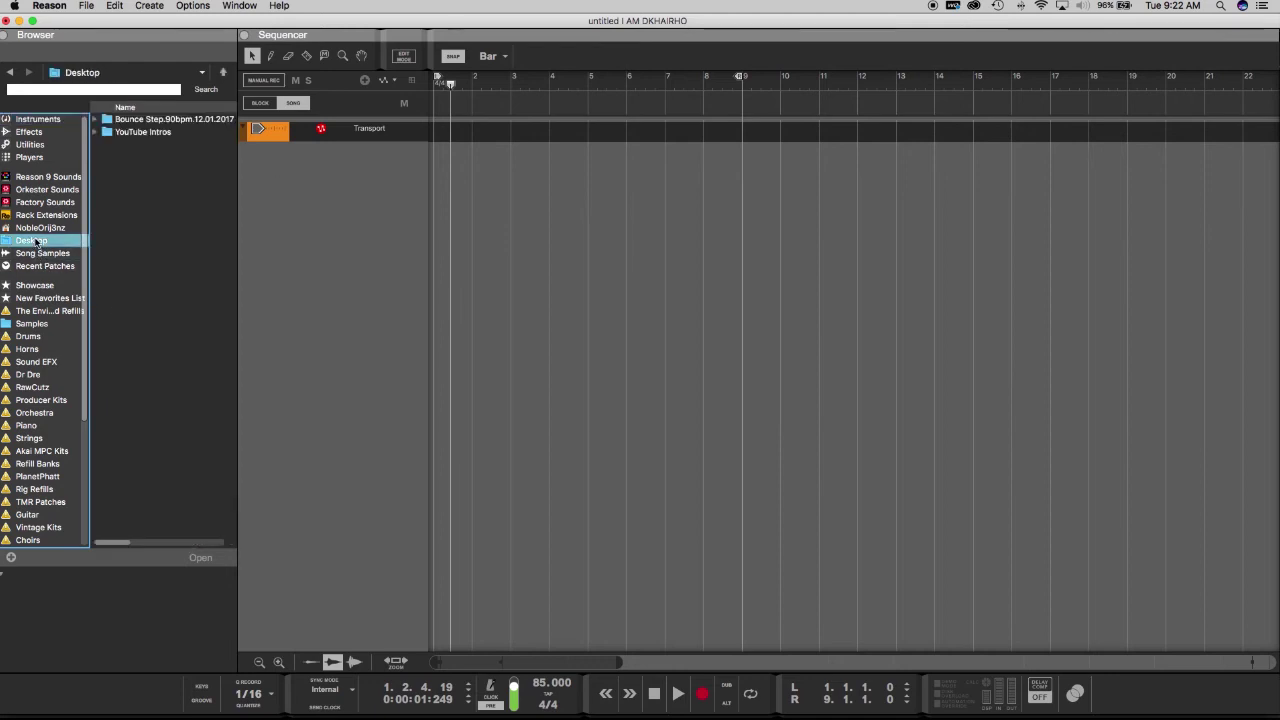
{"action": "left_click", "coordinate": [98, 121]}
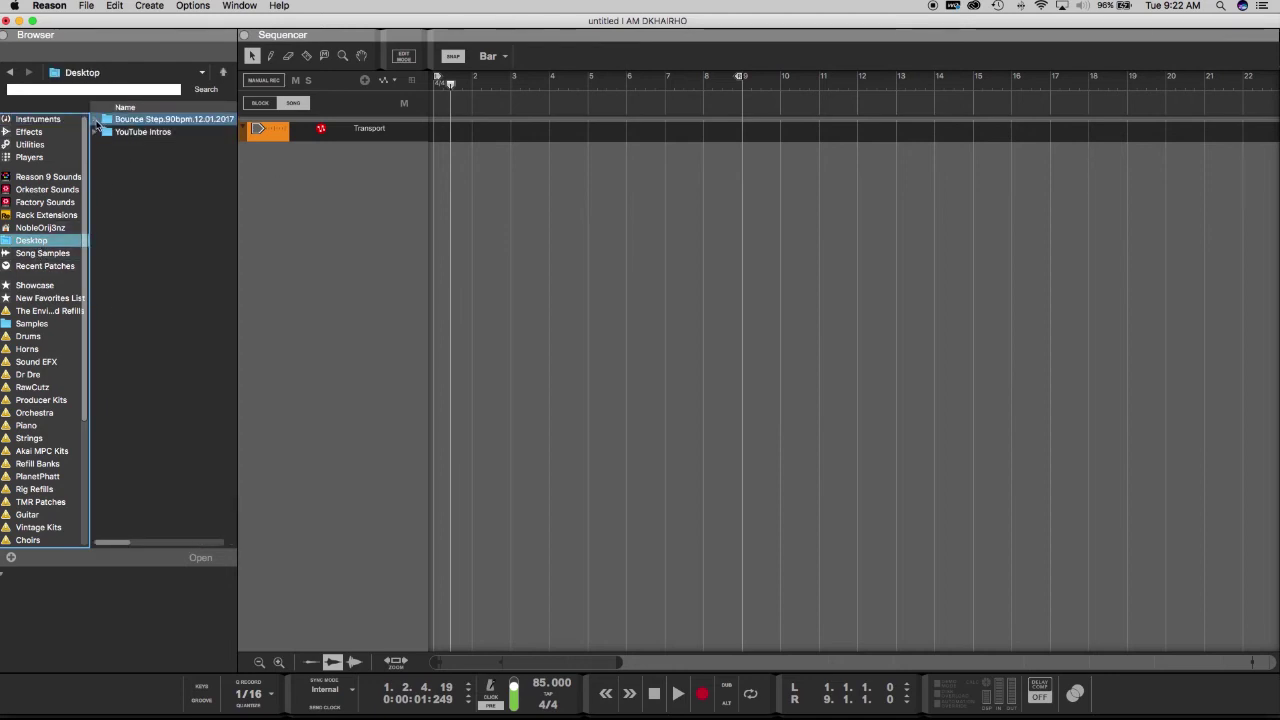
{"action": "left_click", "coordinate": [98, 121]}
{"action": "left_click", "coordinate": [138, 134]}
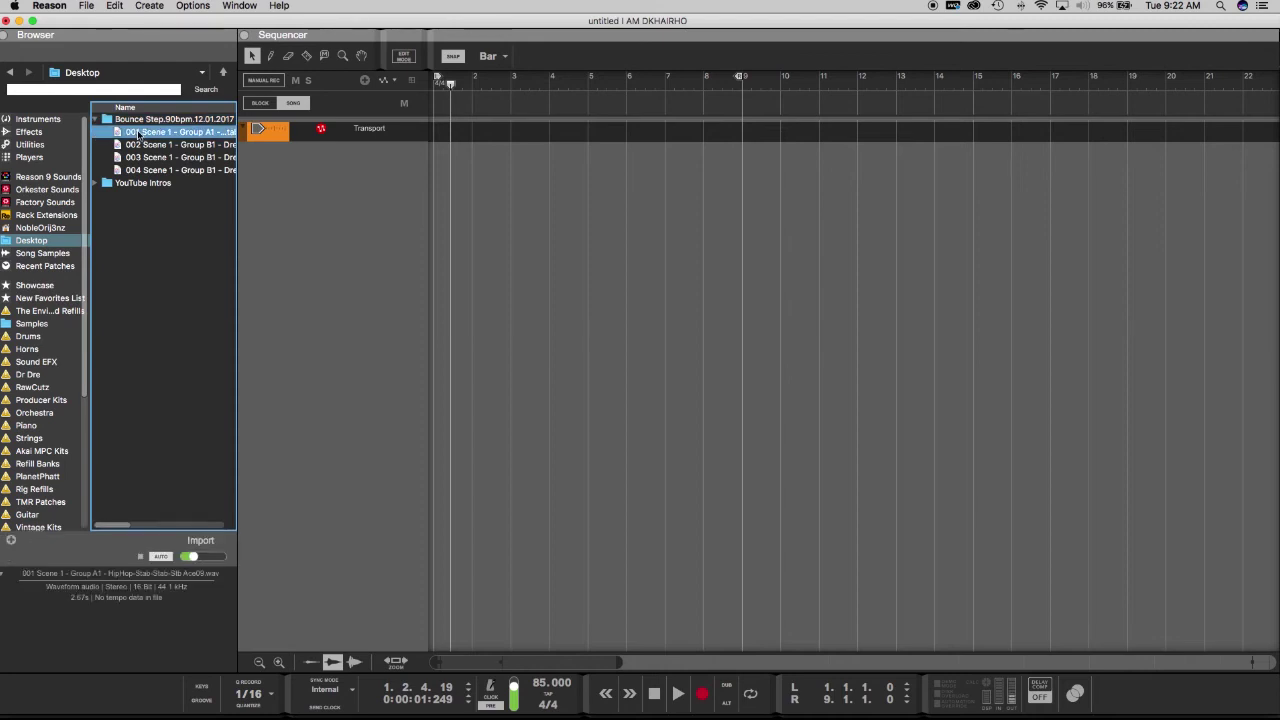
{"action": "left_click", "coordinate": [160, 170]}
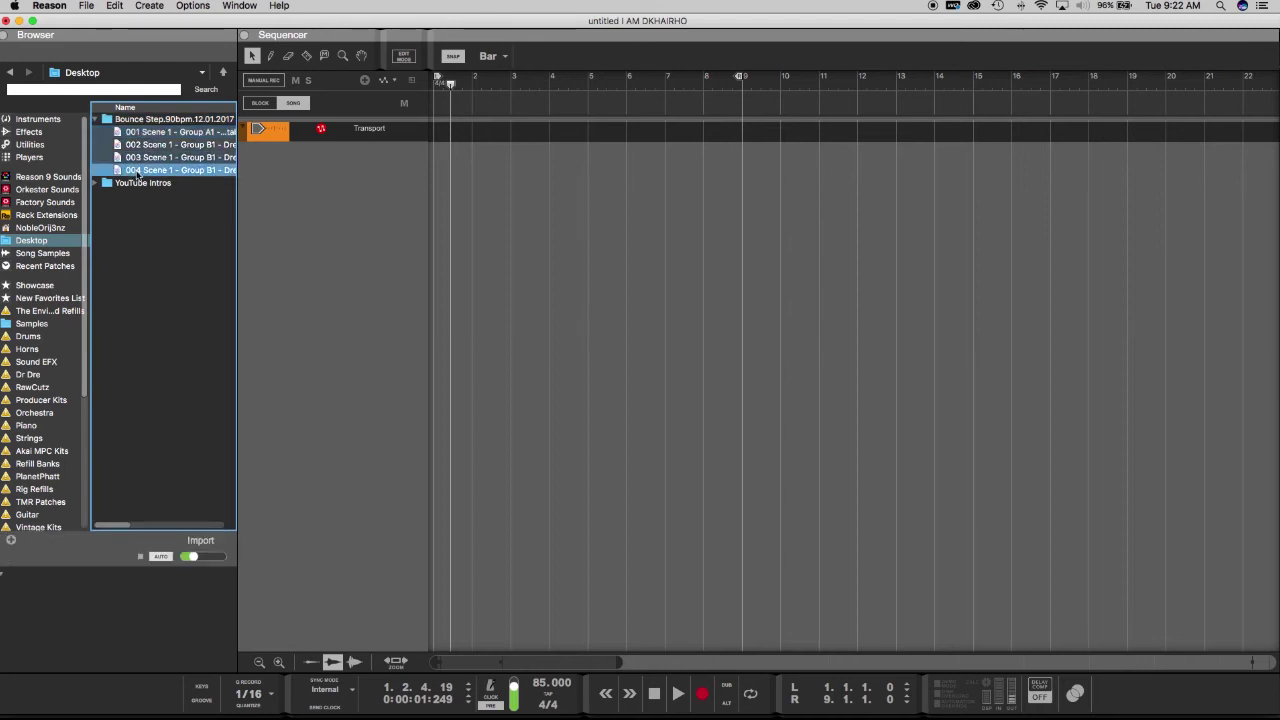
{"action": "left_click", "coordinate": [161, 135], "text": "shift"}
{"action": "left_click_drag", "start_coordinate": [161, 135], "coordinate": [302, 200]}
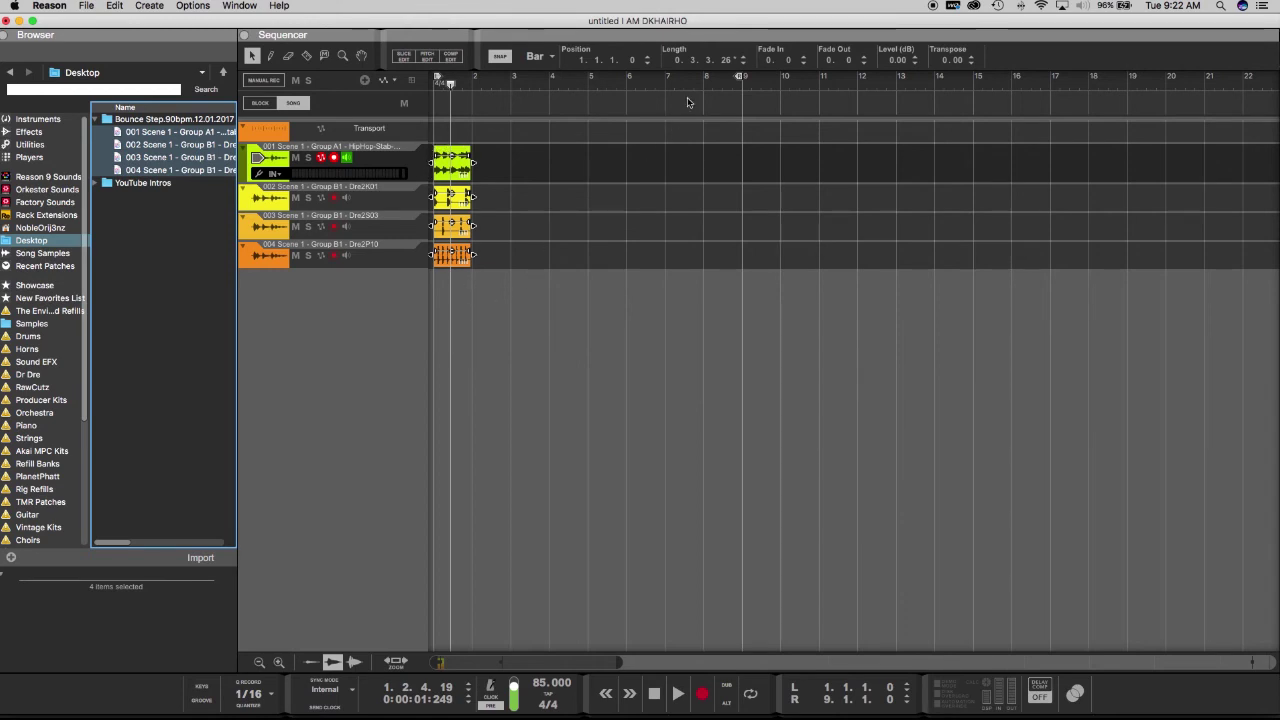
Move the sequencer's right locator to bar 2, at the end of the imported clips.
{"action": "left_click_drag", "start_coordinate": [740, 79], "coordinate": [474, 82]}
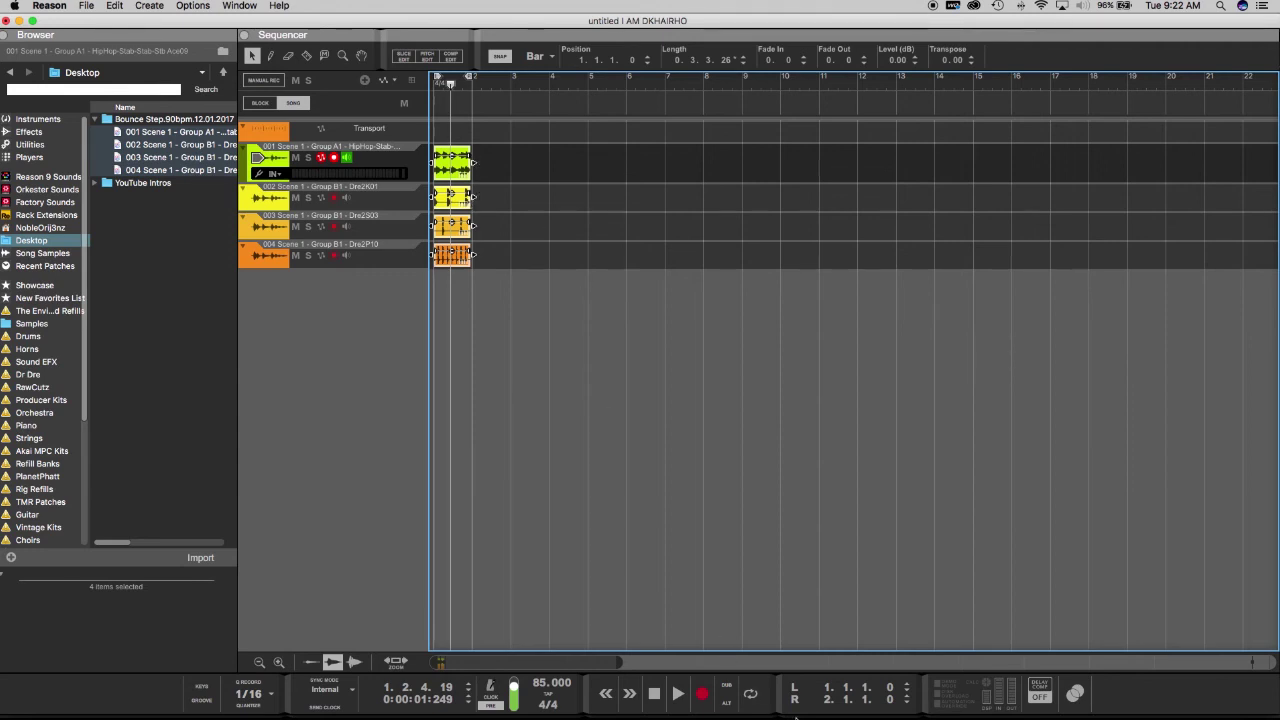
Turn on loop playback between the locators, play the four imported clips from the start of the song, and stop.
{"action": "left_click", "coordinate": [754, 697]}
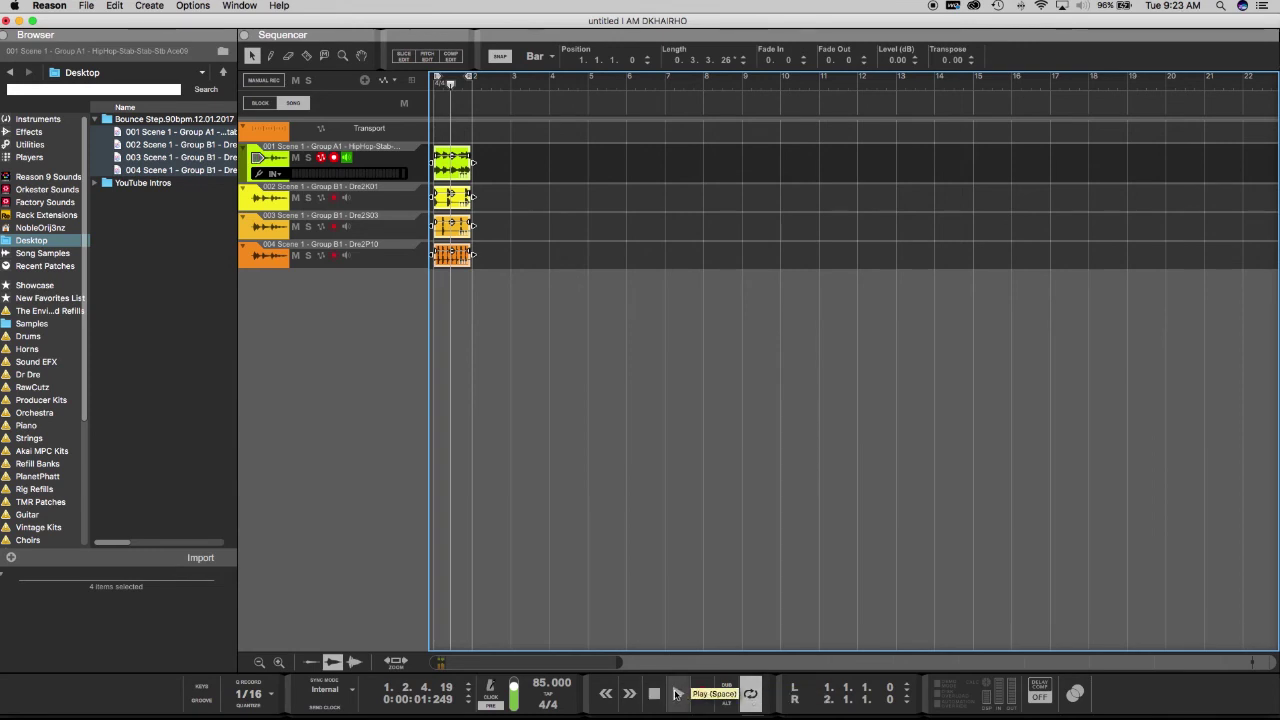
{"action": "left_click", "coordinate": [676, 694]}
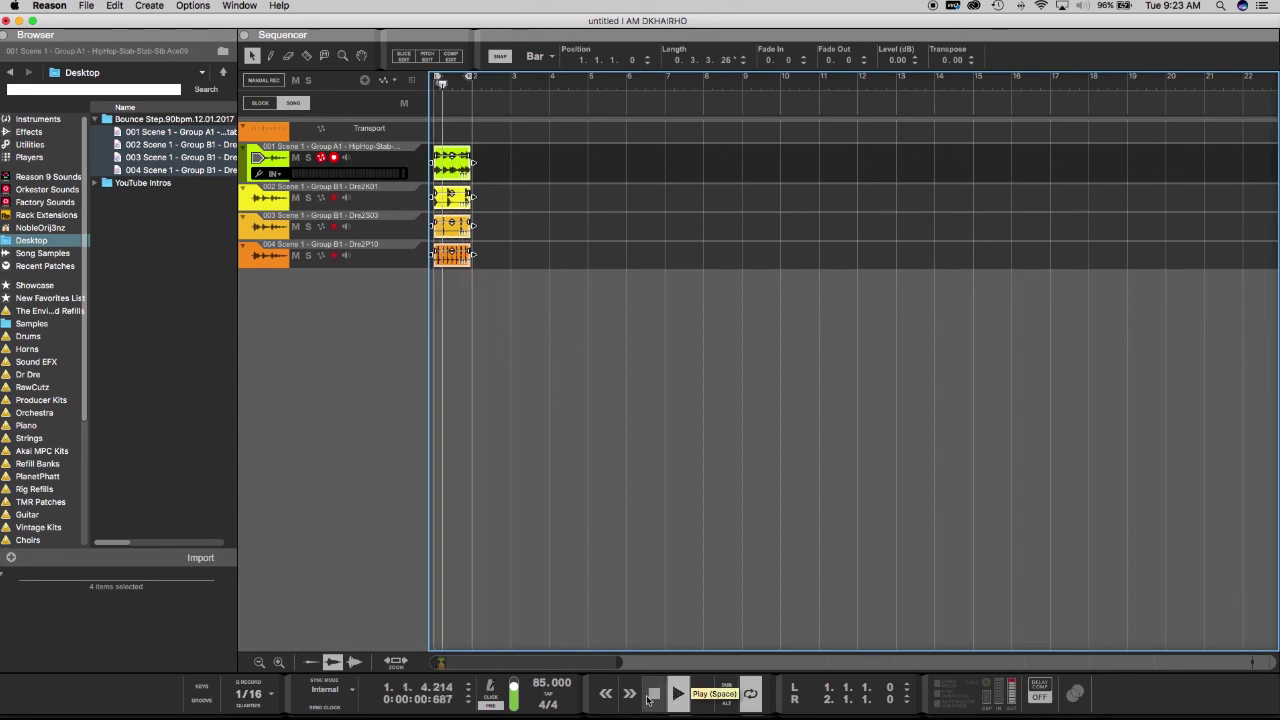
{"action": "left_click", "coordinate": [652, 694]}
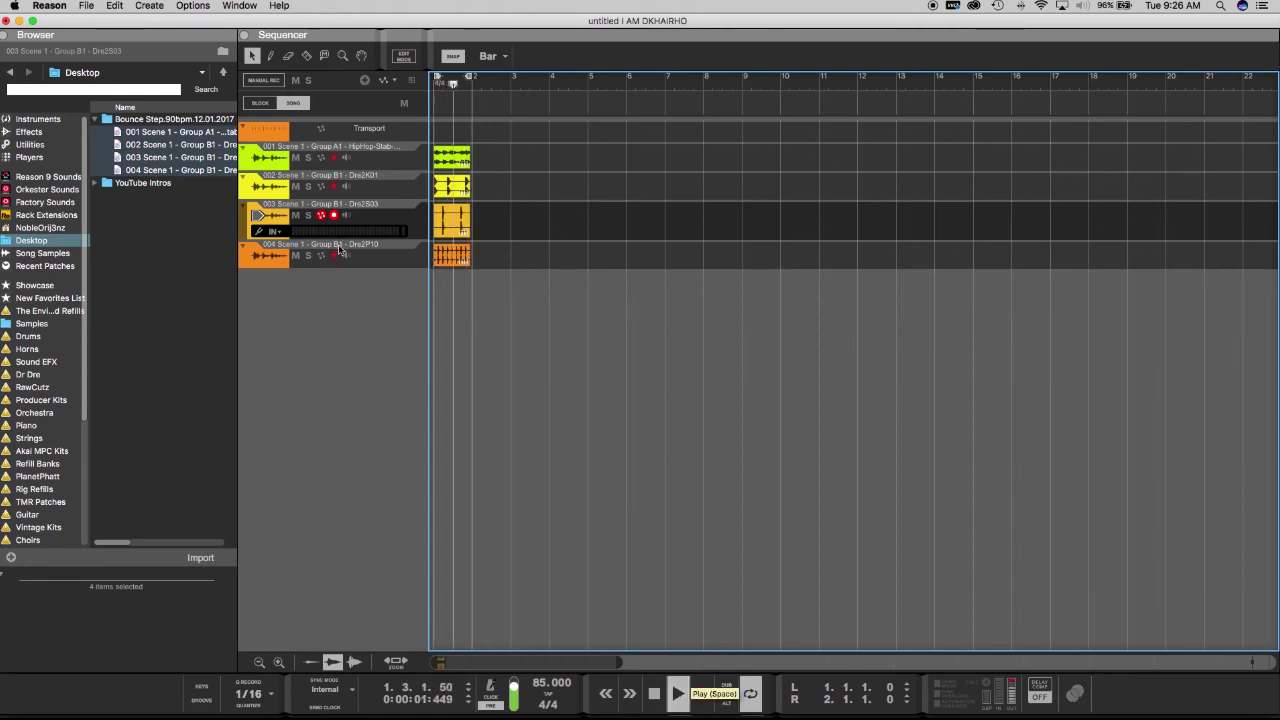
Mute the Dre2K01, Dre2S03 and Dre2P10 tracks during looped playback to hear only the HipHop-Stab track.
{"action": "left_click", "coordinate": [296, 187]}
{"action": "left_click", "coordinate": [295, 215]}
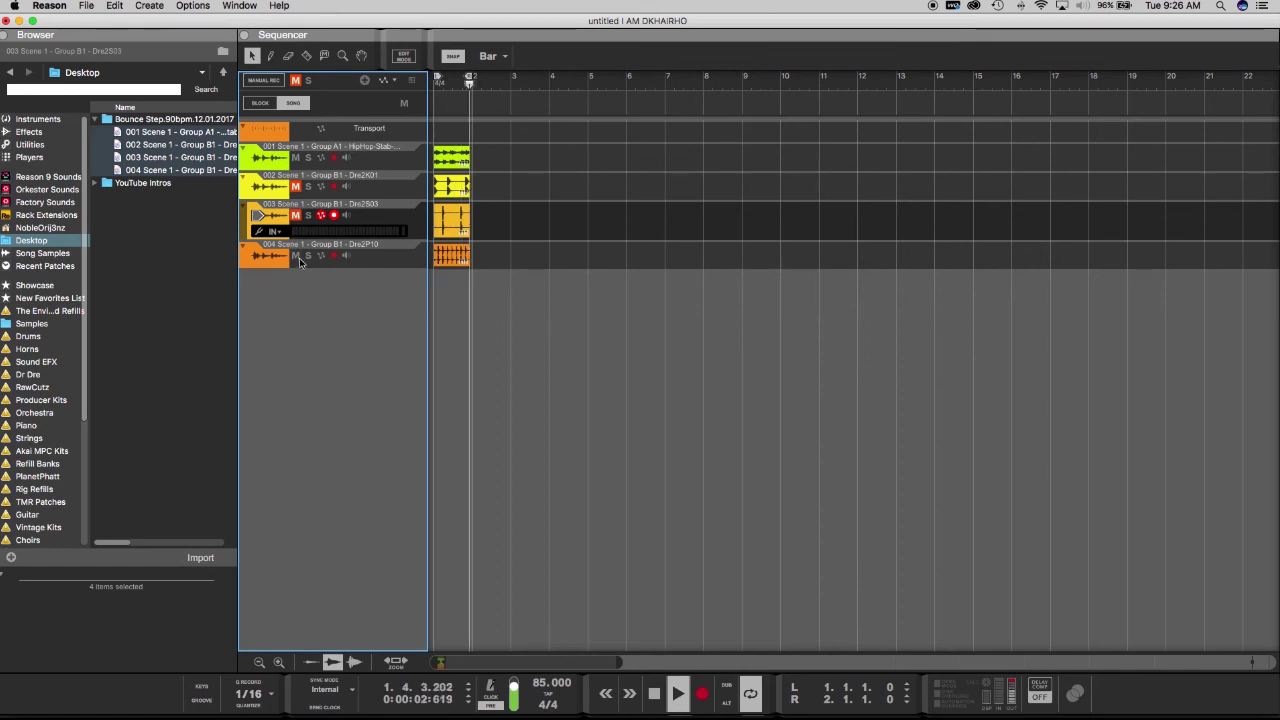
{"action": "left_click", "coordinate": [295, 256]}
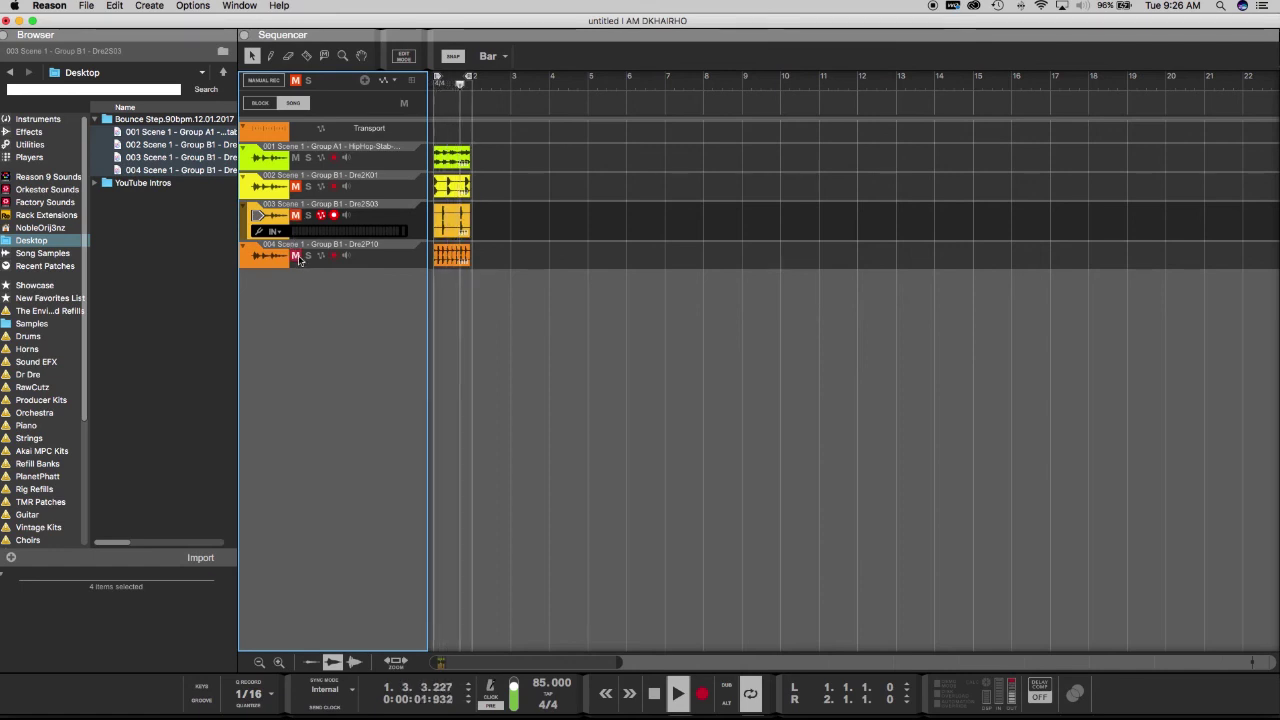
Unmute the Dre2K01, Dre2S03 and Dre2P10 tracks one after another to hear each sound rejoin the loop.
{"action": "left_click", "coordinate": [295, 187]}
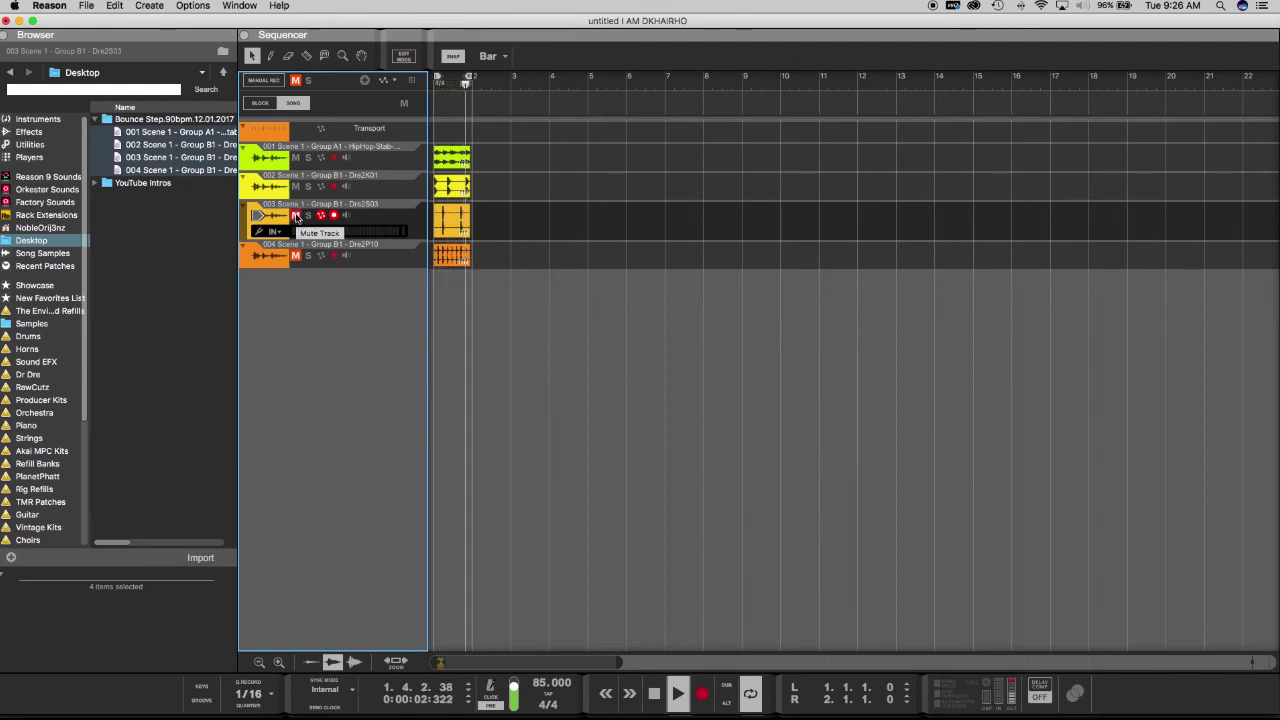
{"action": "left_click", "coordinate": [296, 217]}
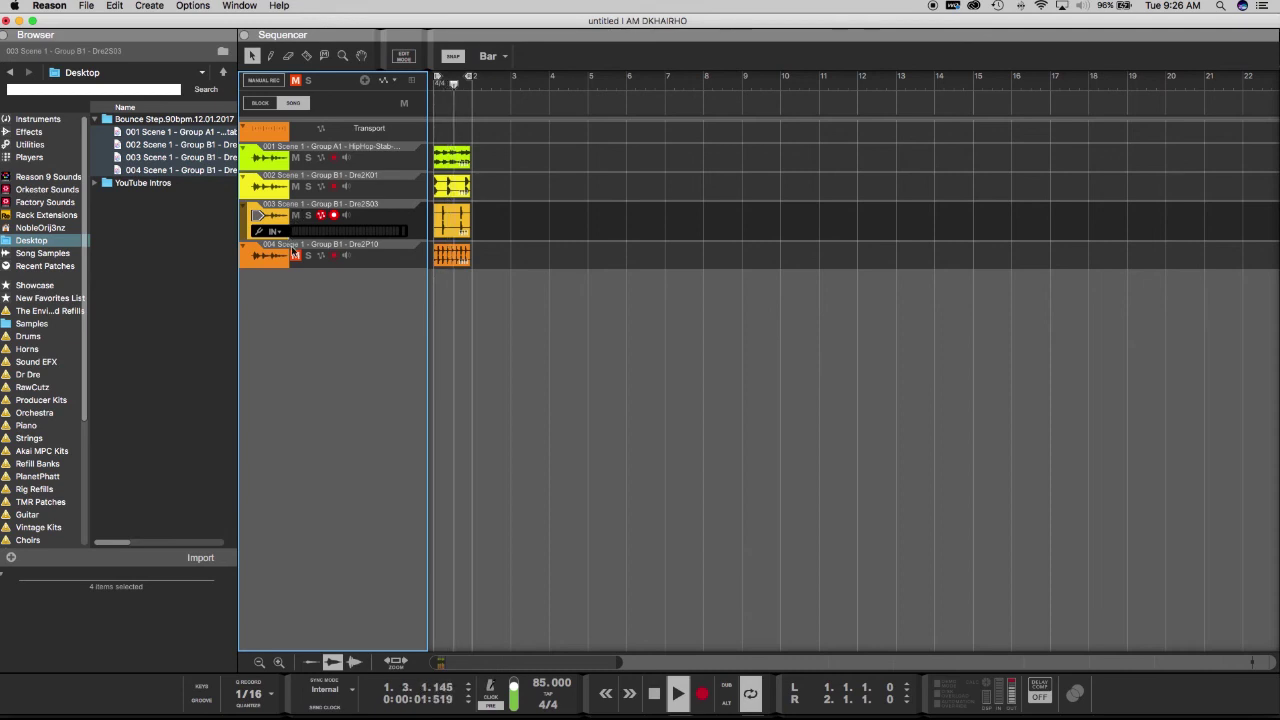
{"action": "left_click", "coordinate": [296, 256]}
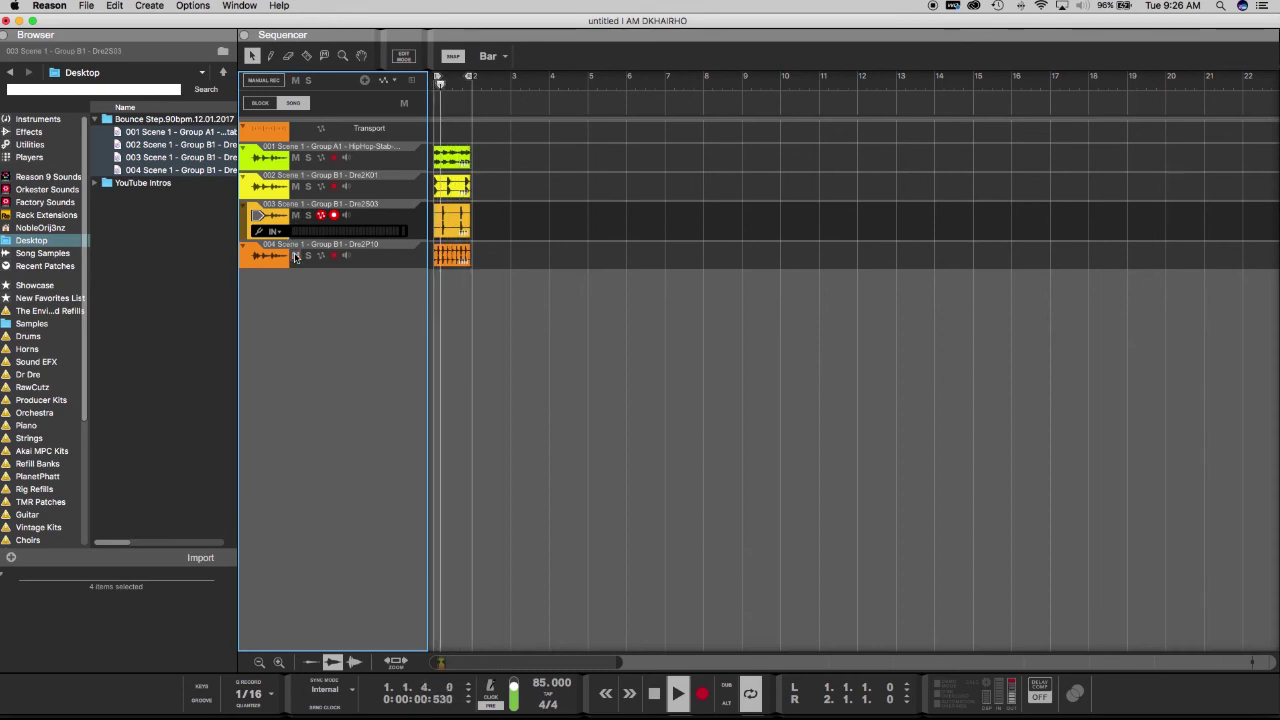